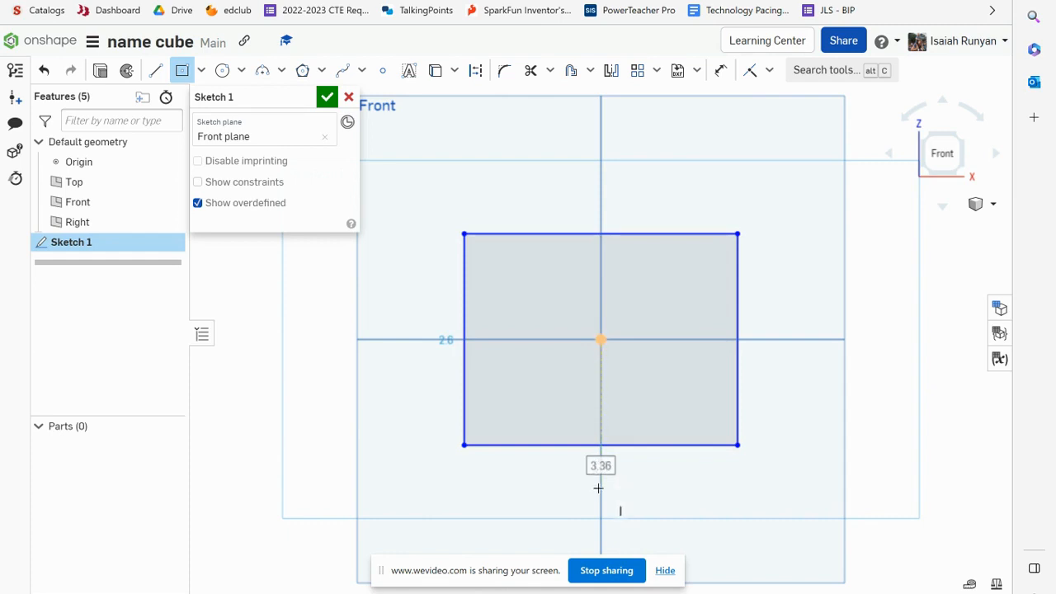
Set the centered rectangle's width and height to 10 each and finish the sketch
{"action": "left_click", "coordinate": [602, 486]}
{"action": "type", "text": "10"}
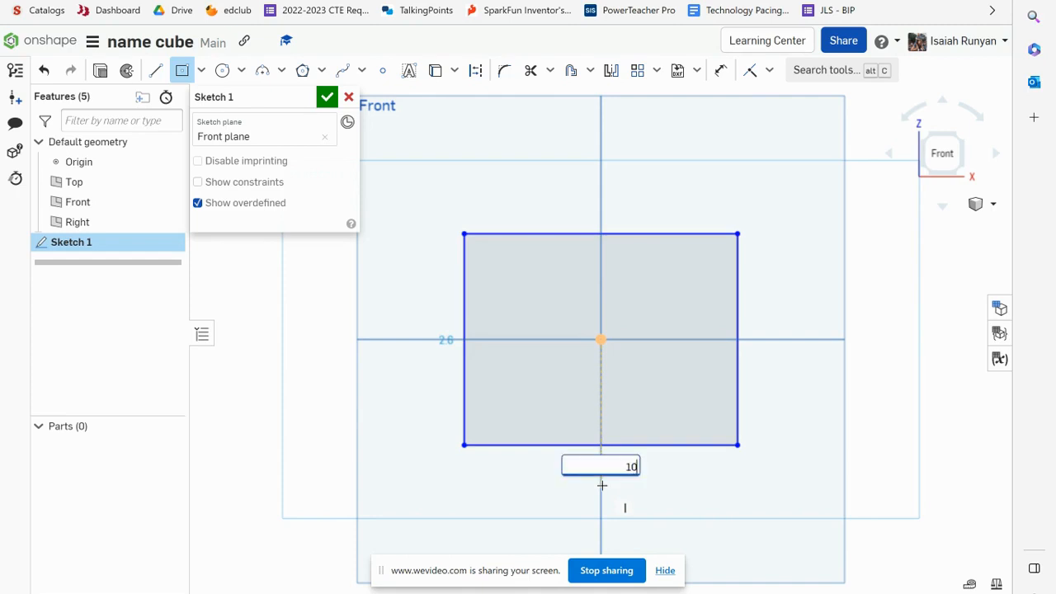
{"action": "key", "text": "Return"}
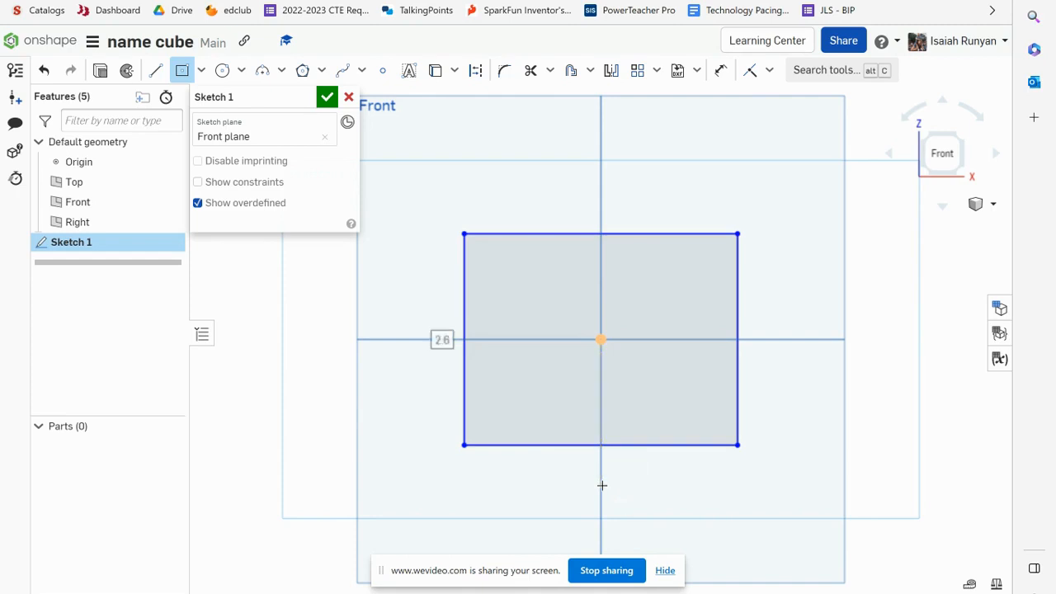
{"action": "type", "text": "10"}
{"action": "key", "text": "Return"}
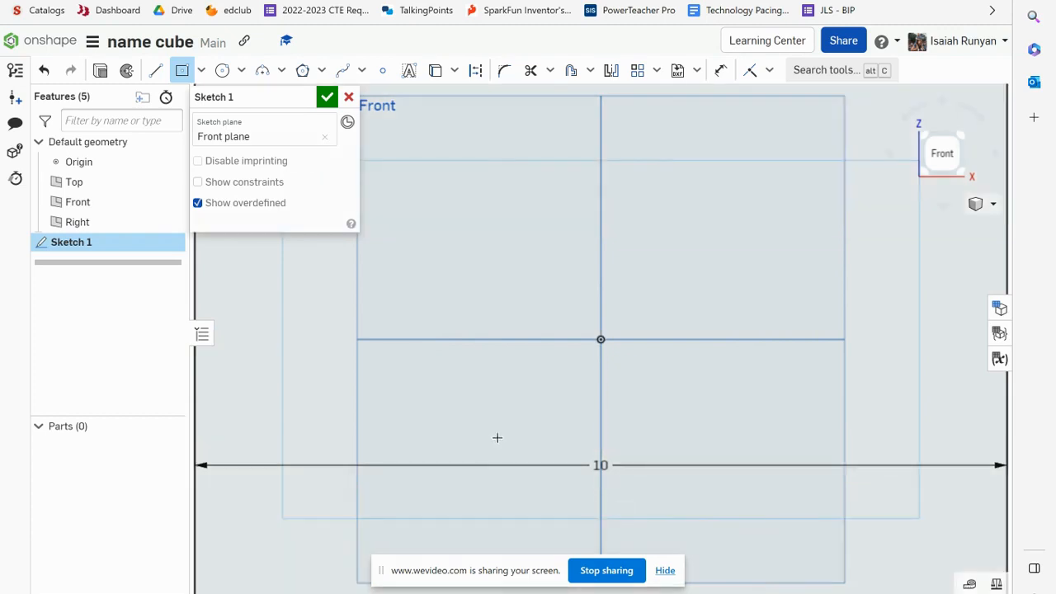
{"action": "scroll", "coordinate": [497, 438], "scroll_direction": "down", "scroll_amount": 5}
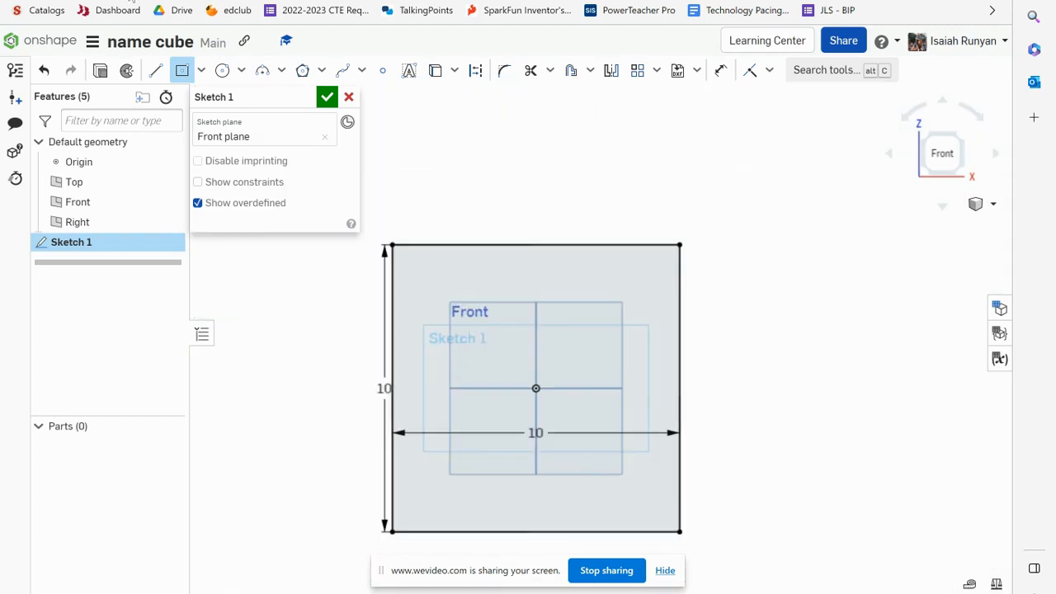
{"action": "left_click", "coordinate": [327, 97]}
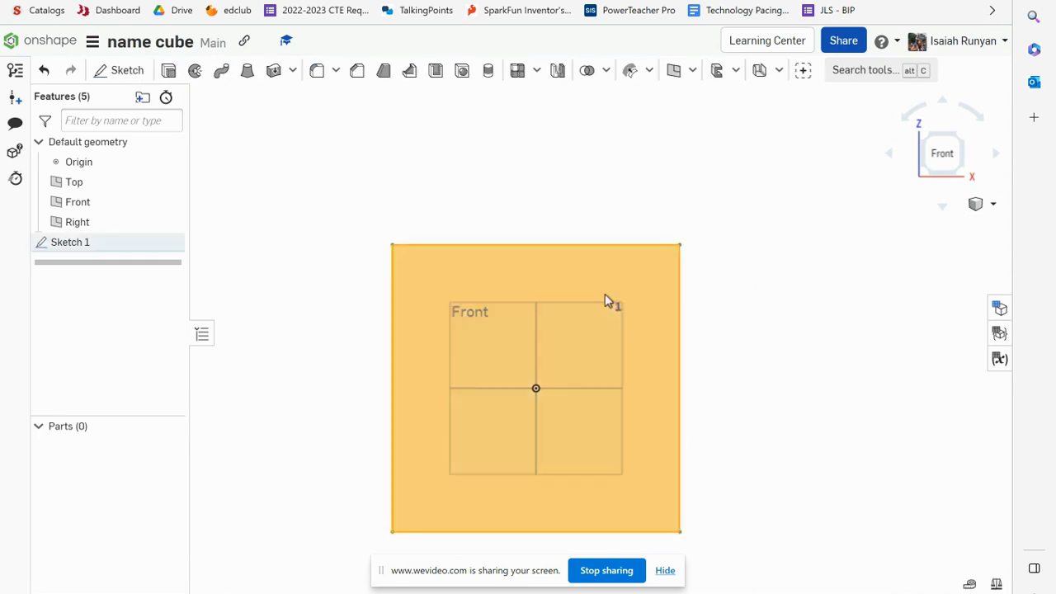
Extrude the square sketch as a new solid with a depth of 10 in
{"action": "left_click", "coordinate": [169, 71]}
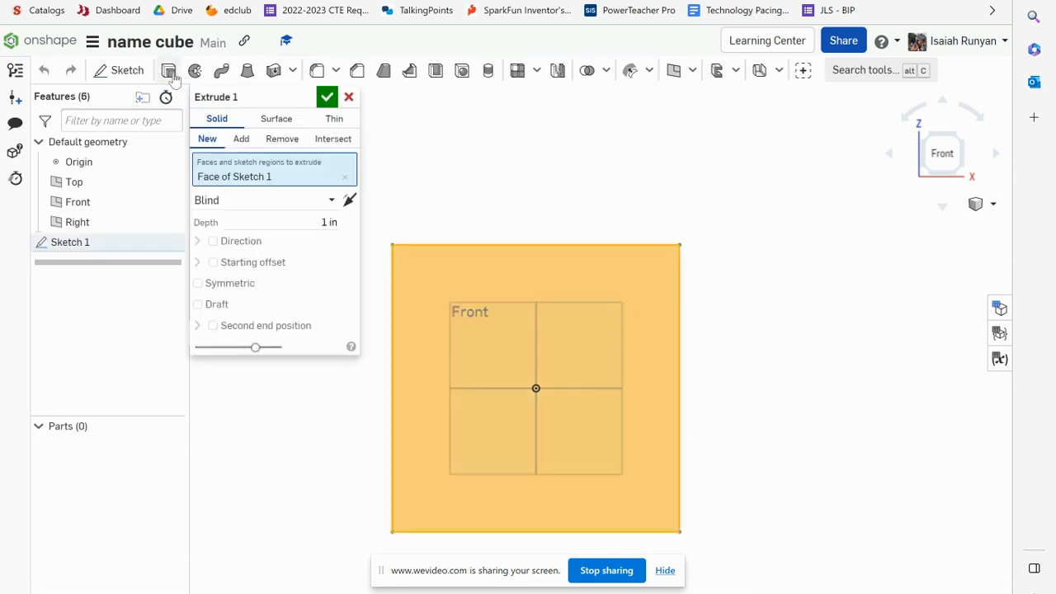
{"action": "left_click", "coordinate": [326, 220]}
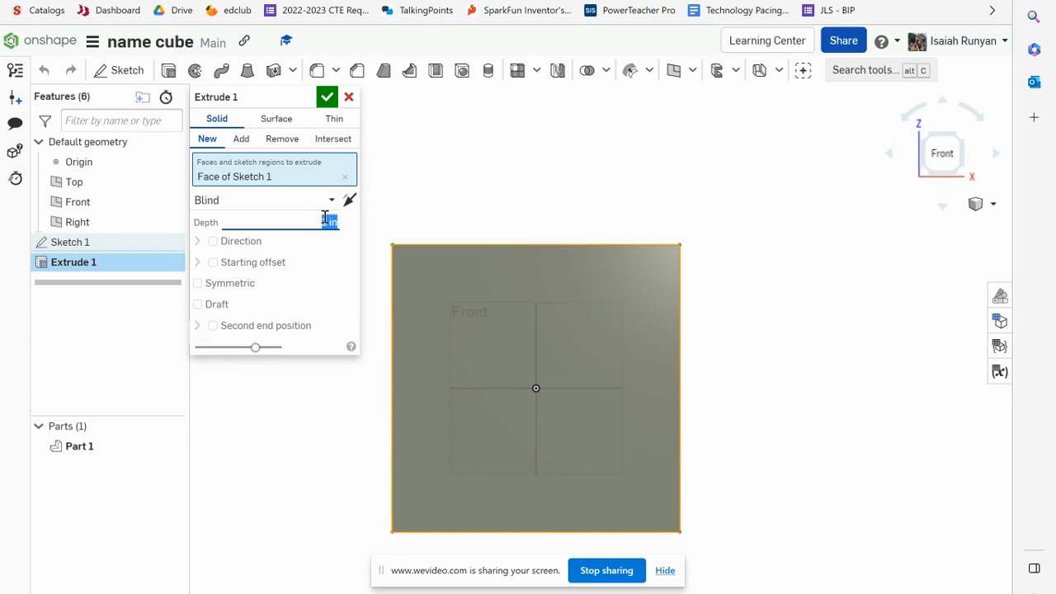
{"action": "left_click", "coordinate": [327, 219]}
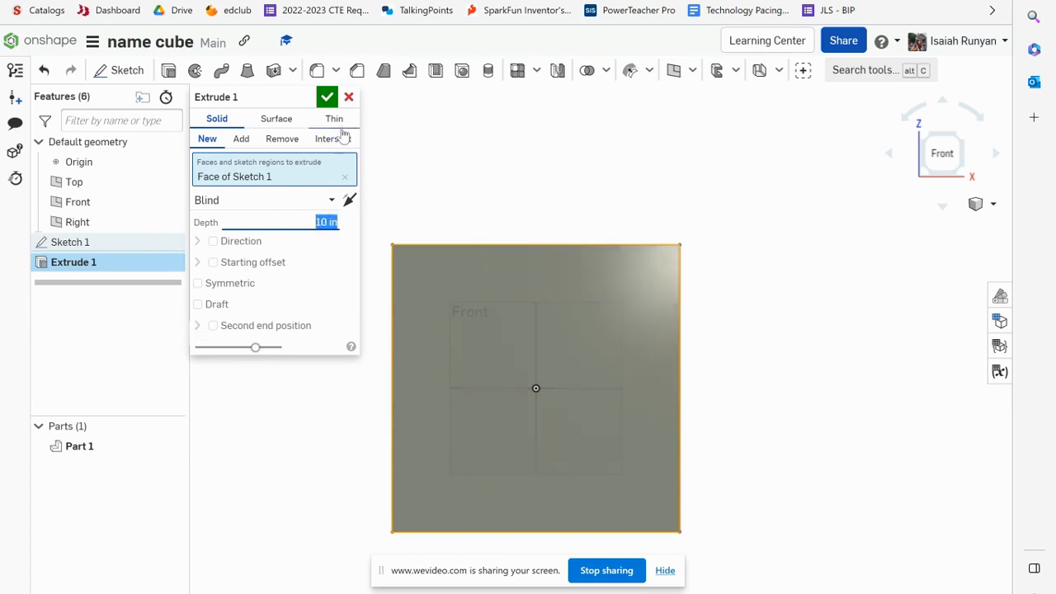
{"action": "left_click", "coordinate": [327, 97]}
Start a new sketch on the cube's front face and pick the Line tool
{"action": "right_click_drag", "start_coordinate": [597, 369], "coordinate": [568, 388]}
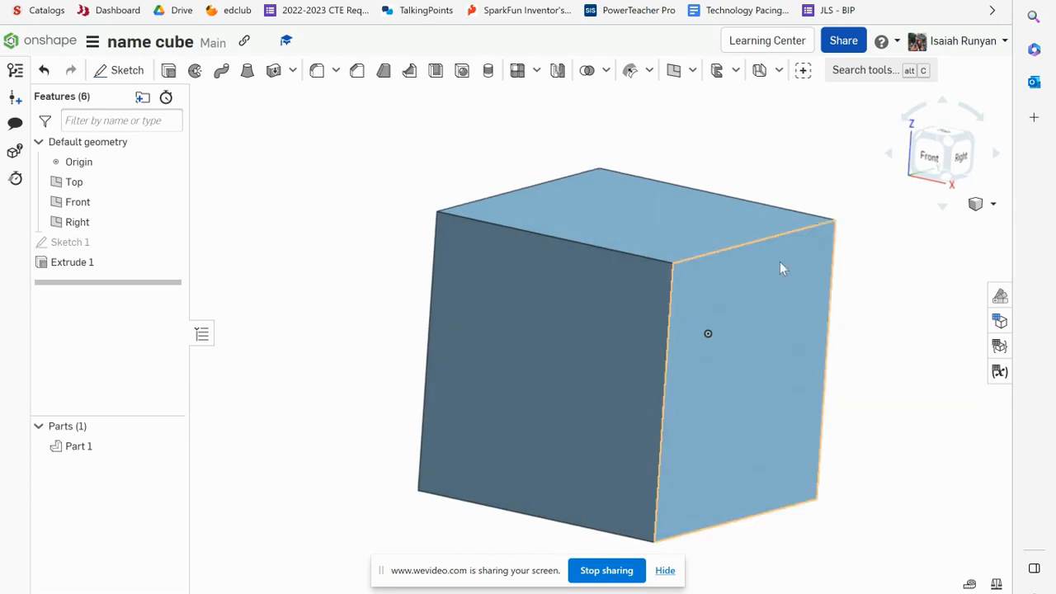
{"action": "left_click", "coordinate": [930, 159]}
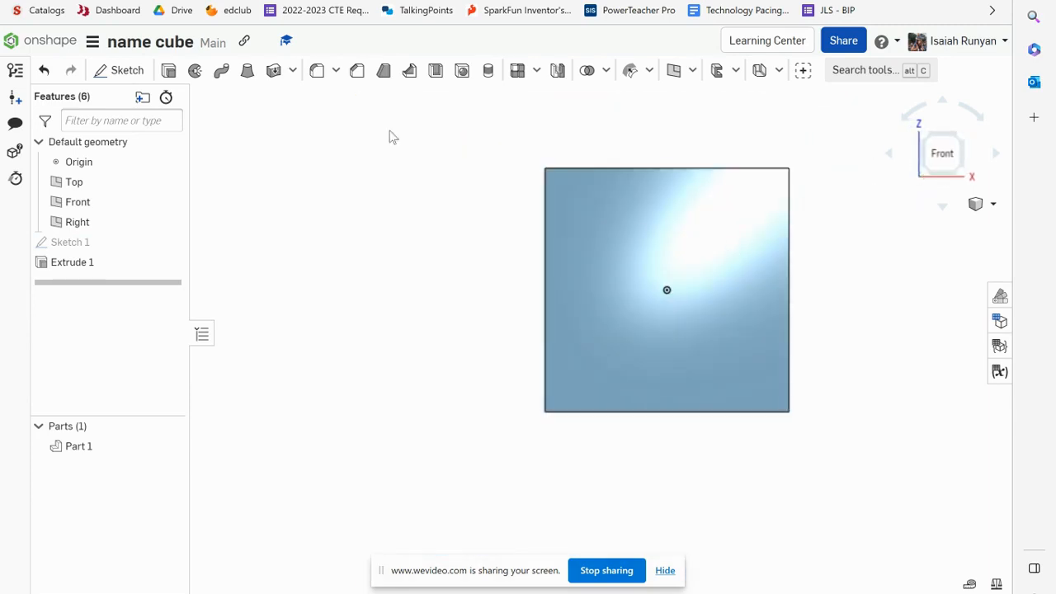
{"action": "left_click", "coordinate": [120, 70]}
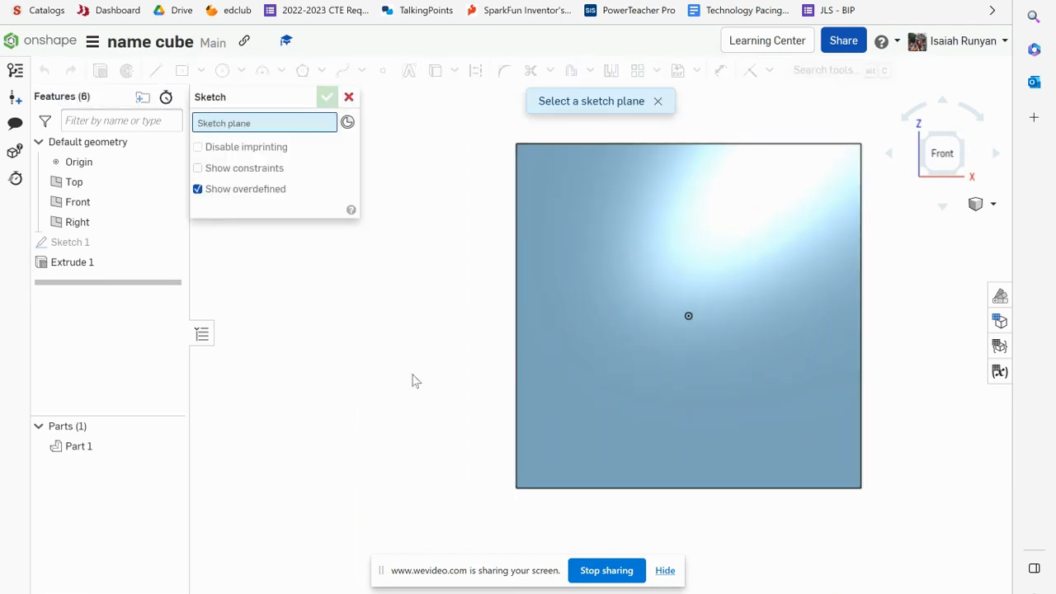
{"action": "left_click", "coordinate": [670, 226]}
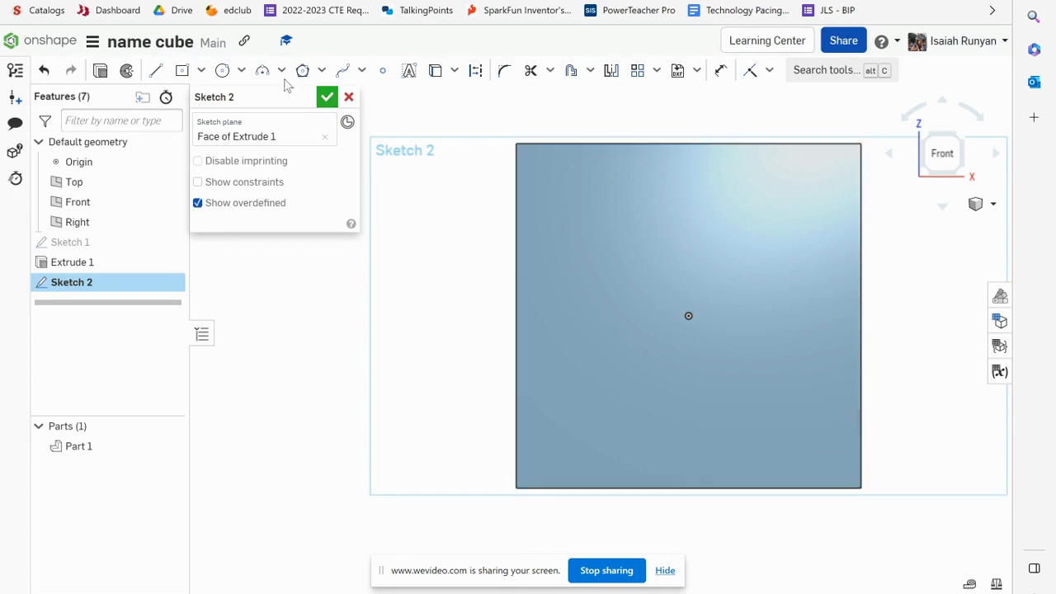
{"action": "left_click", "coordinate": [157, 73]}
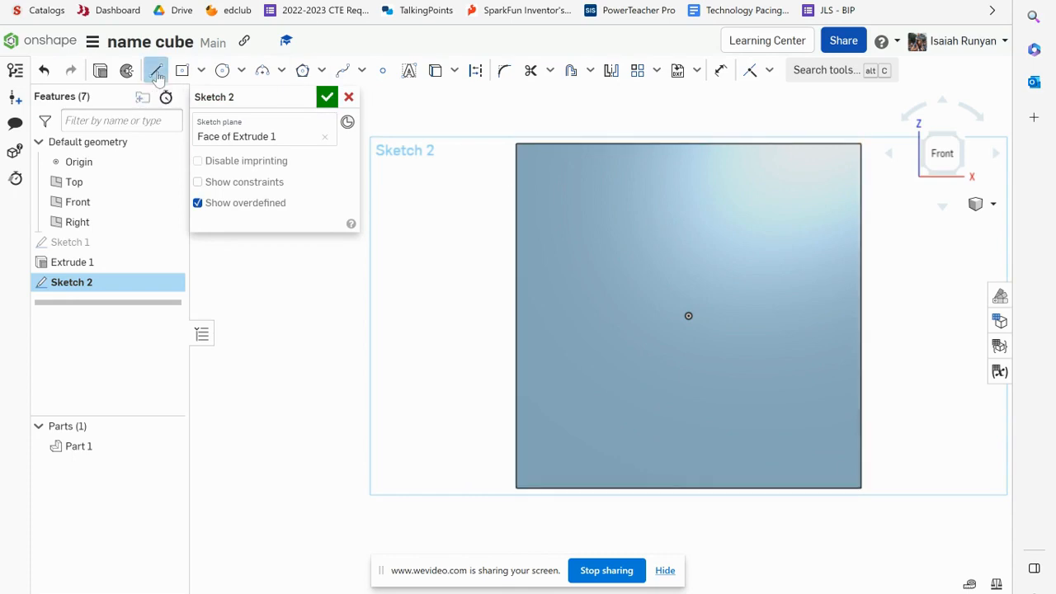
Draw an I-shaped outline of connected lines spanning the cube's front face, then finish the sketch
{"action": "left_click", "coordinate": [517, 144]}
{"action": "left_click", "coordinate": [859, 145]}
{"action": "left_click", "coordinate": [860, 218]}
{"action": "left_click", "coordinate": [735, 219]}
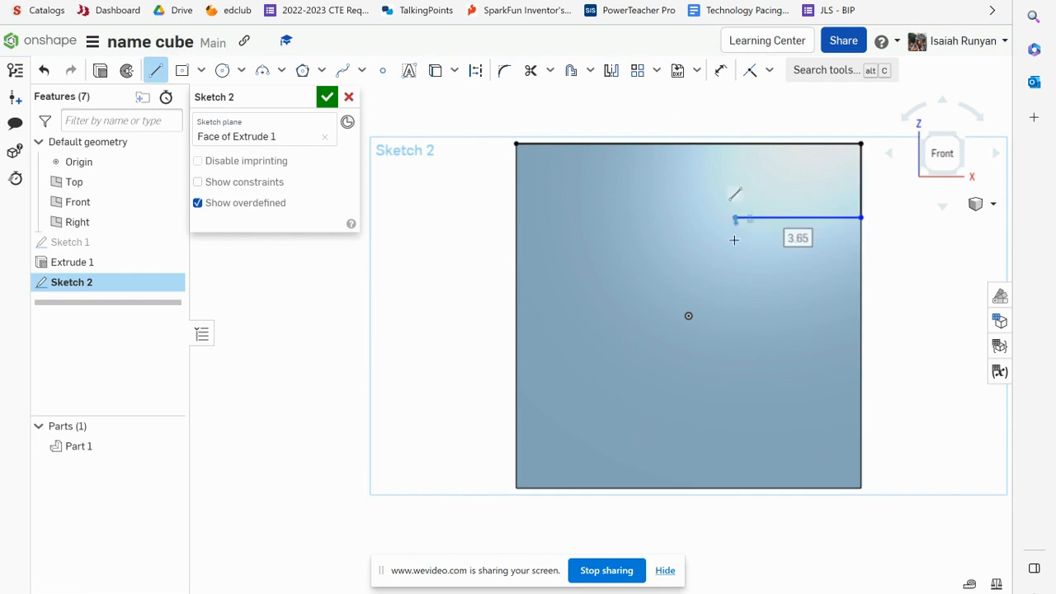
{"action": "left_click", "coordinate": [735, 407]}
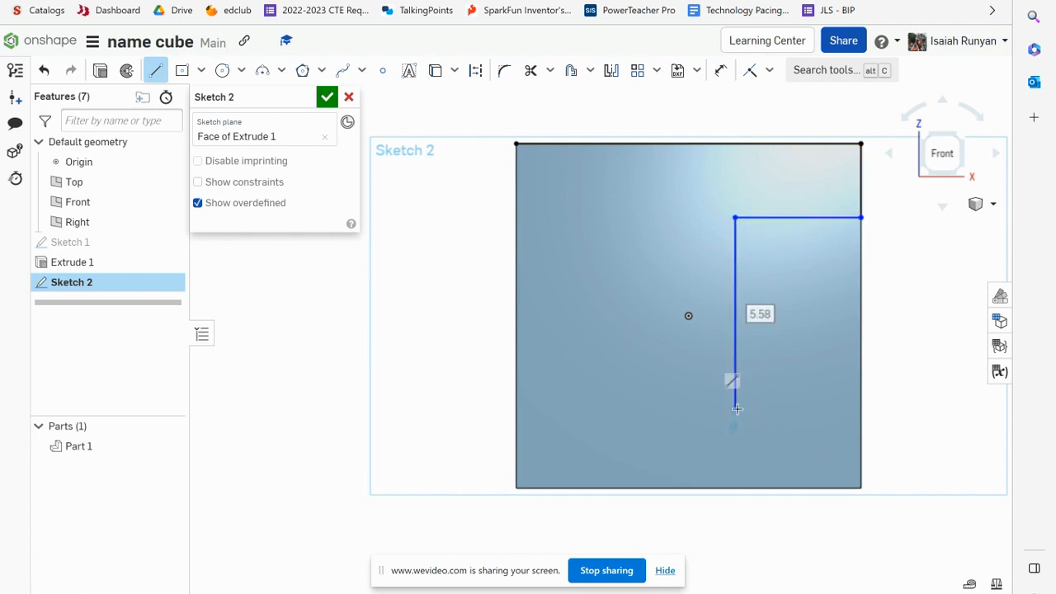
{"action": "left_click", "coordinate": [861, 408]}
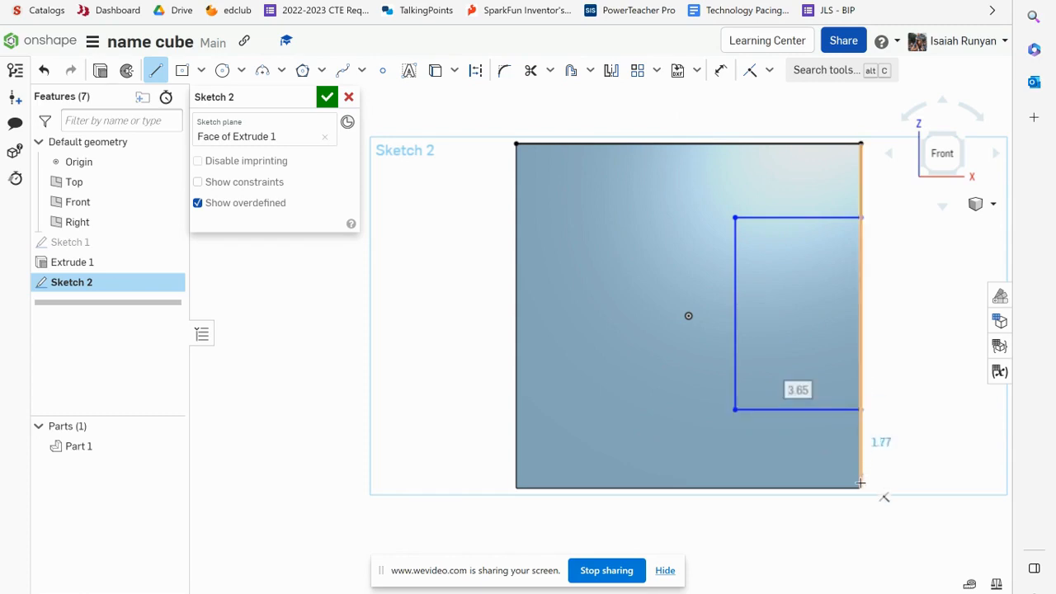
{"action": "left_click", "coordinate": [862, 488]}
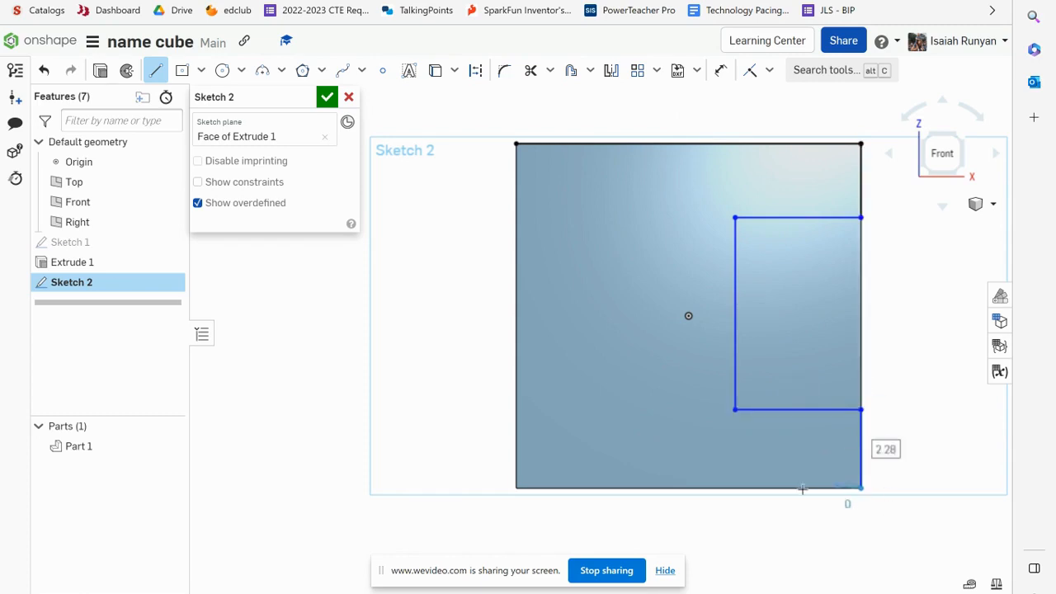
{"action": "left_click", "coordinate": [516, 488]}
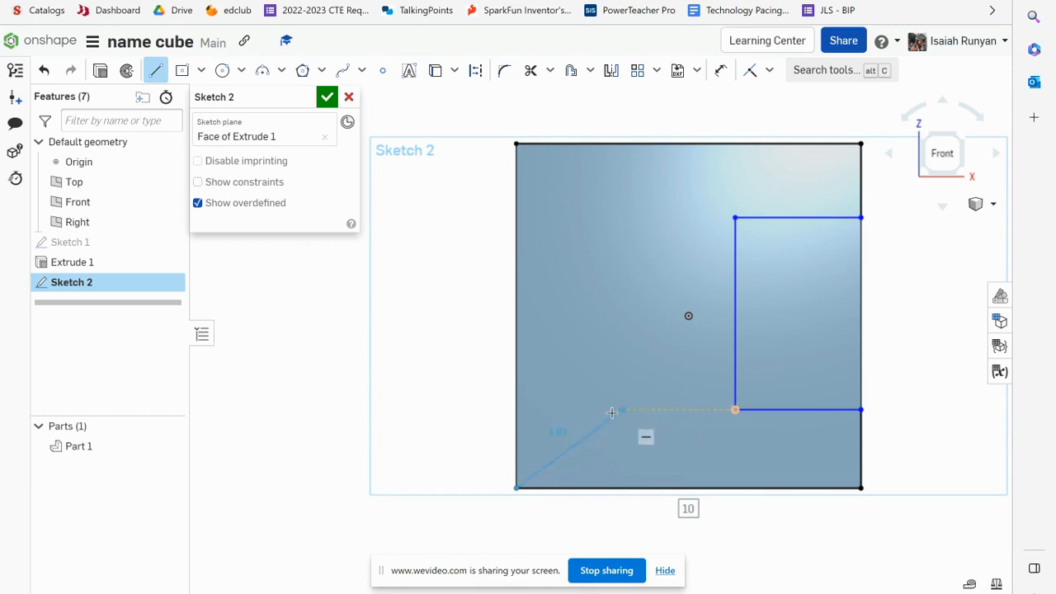
{"action": "left_click", "coordinate": [515, 410]}
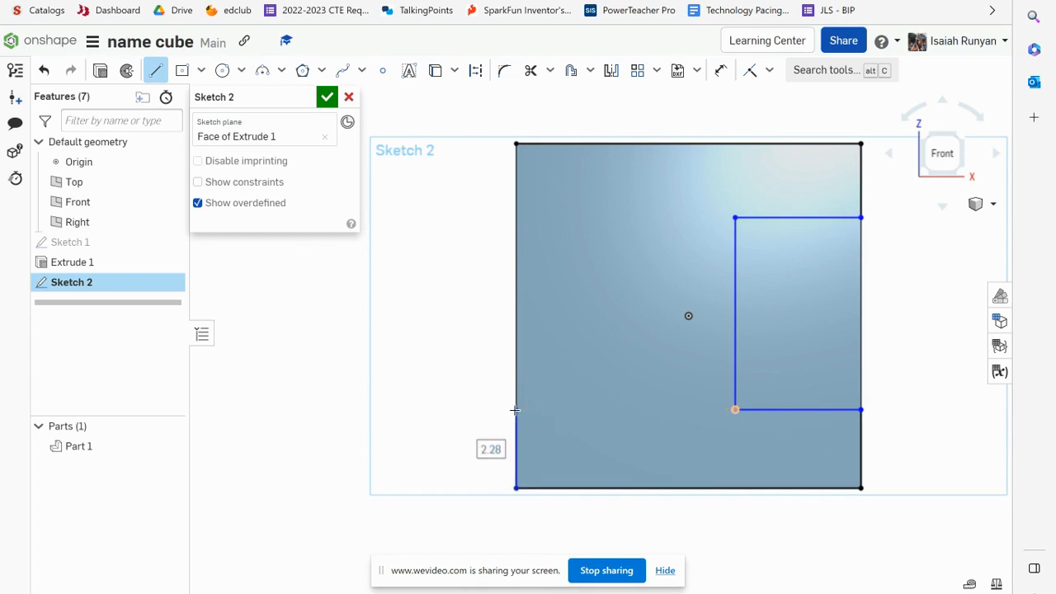
{"action": "left_click", "coordinate": [637, 410]}
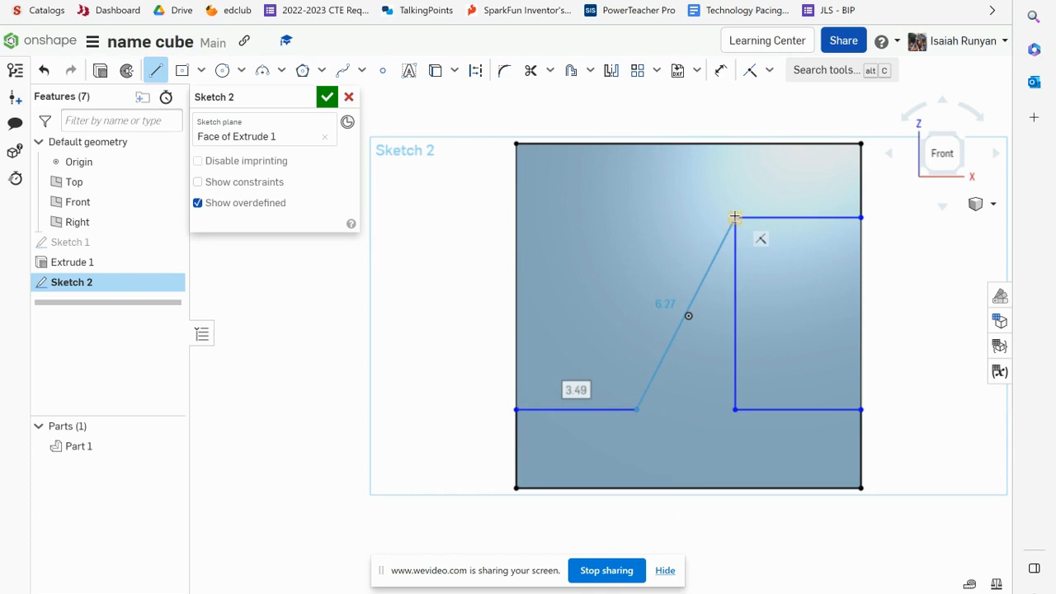
{"action": "left_click", "coordinate": [630, 216]}
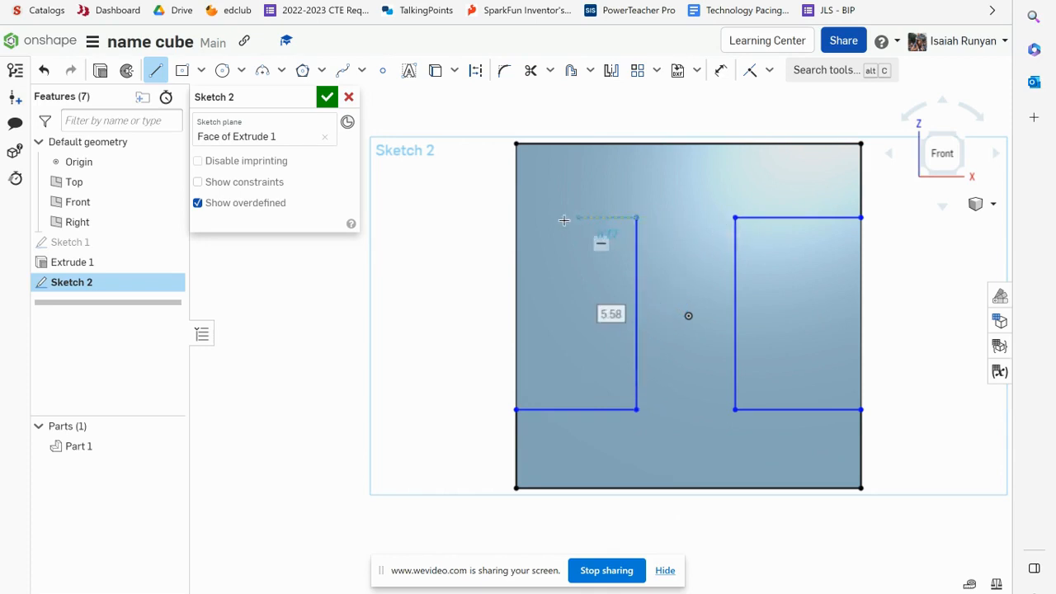
{"action": "left_click", "coordinate": [515, 217]}
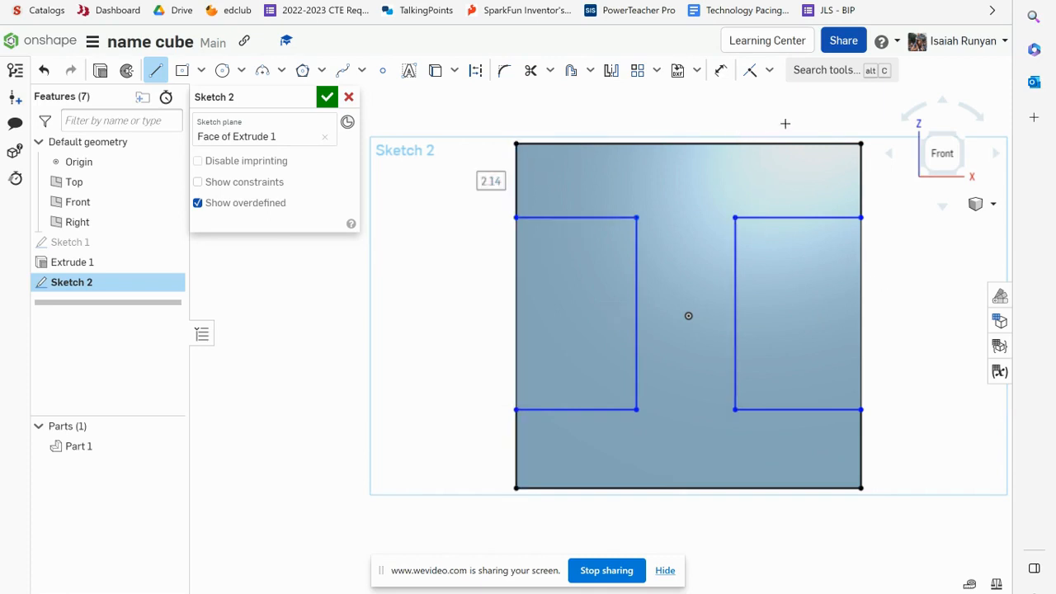
{"action": "left_click", "coordinate": [326, 97]}
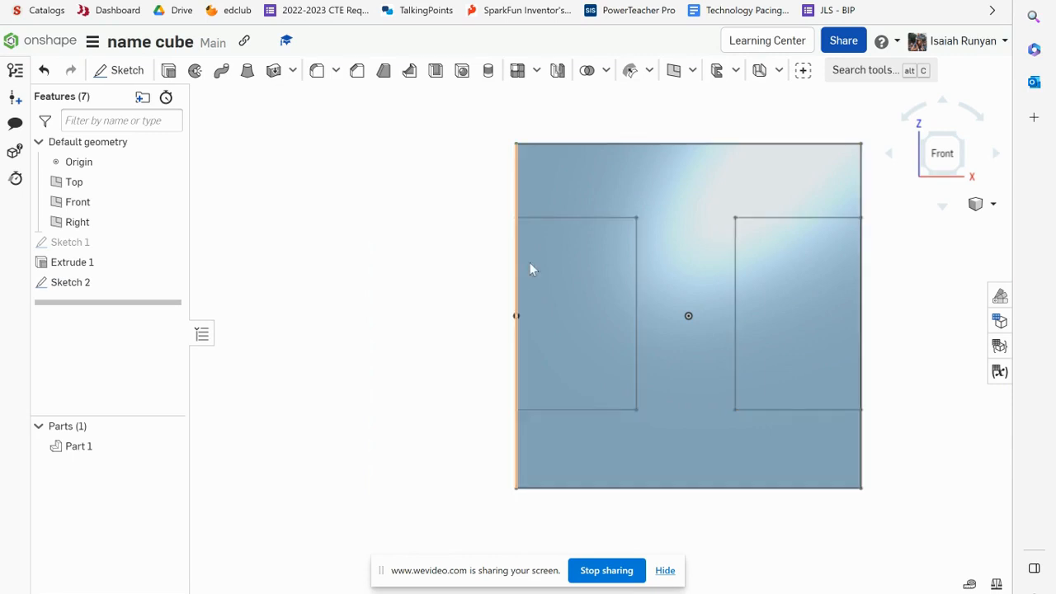
Reopen Sketch 2 and dimension the left top bar's height to 2 in
{"action": "double_click", "coordinate": [76, 284]}
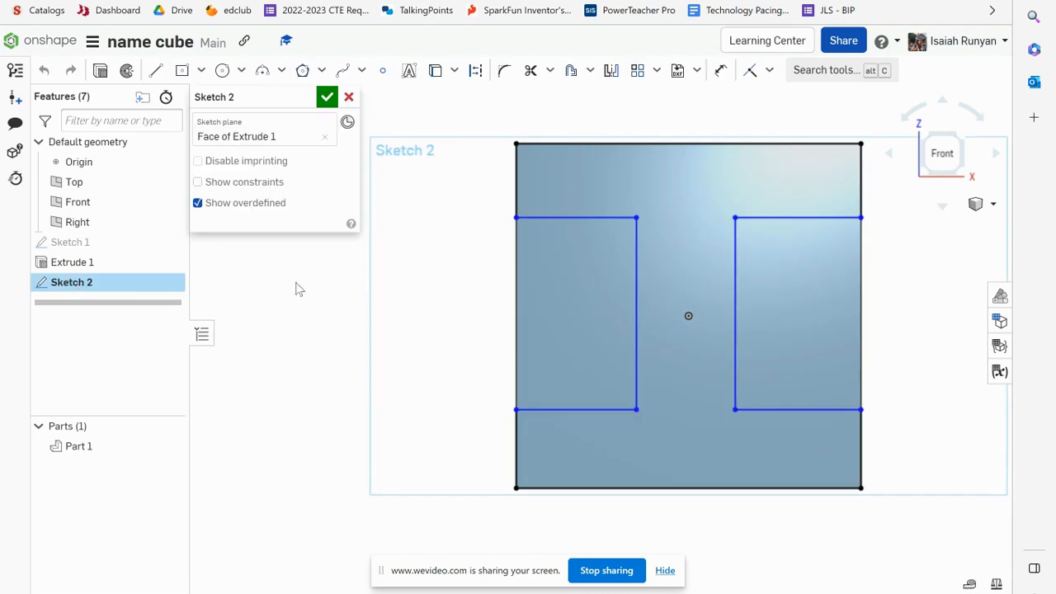
{"action": "left_click", "coordinate": [722, 73]}
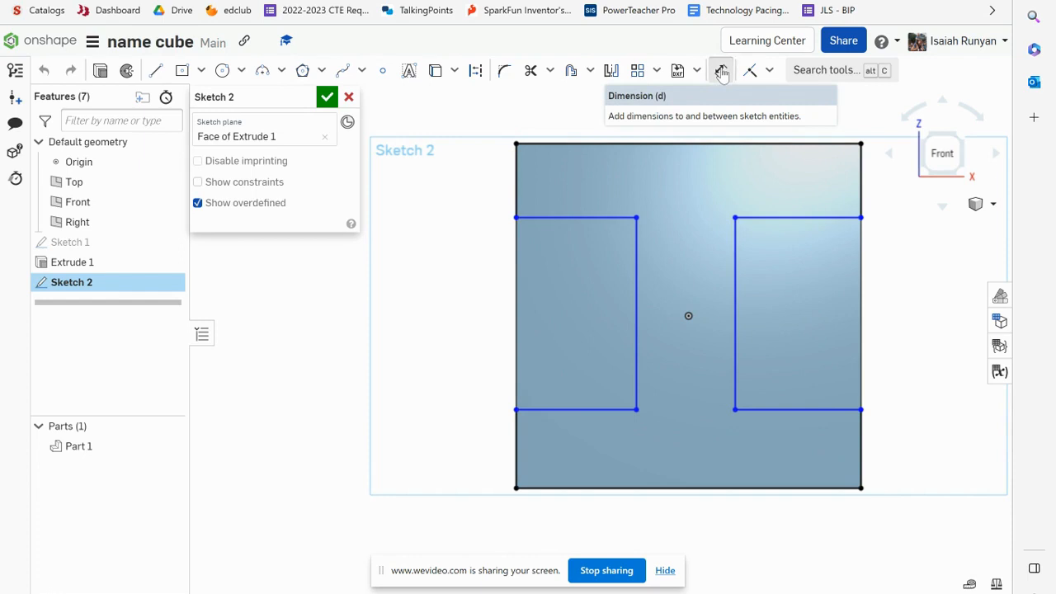
{"action": "left_click", "coordinate": [574, 147]}
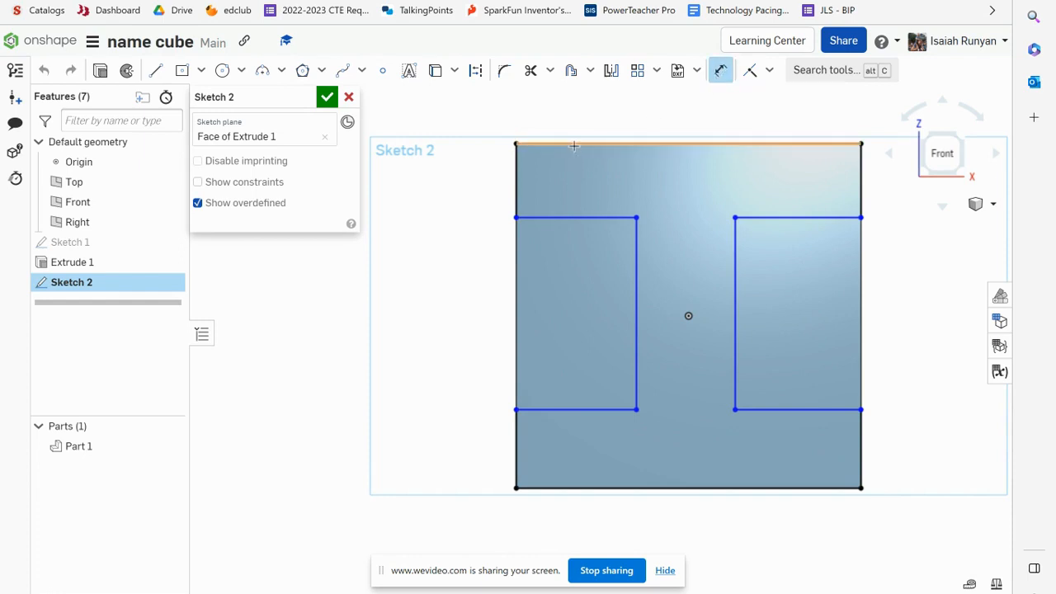
{"action": "left_click", "coordinate": [578, 218]}
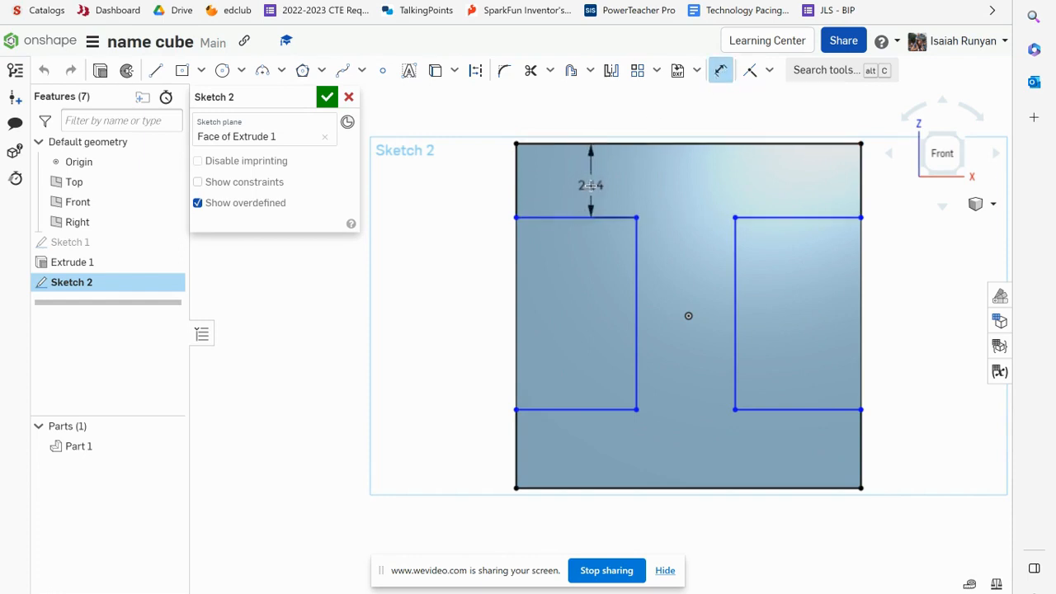
{"action": "left_click", "coordinate": [596, 182]}
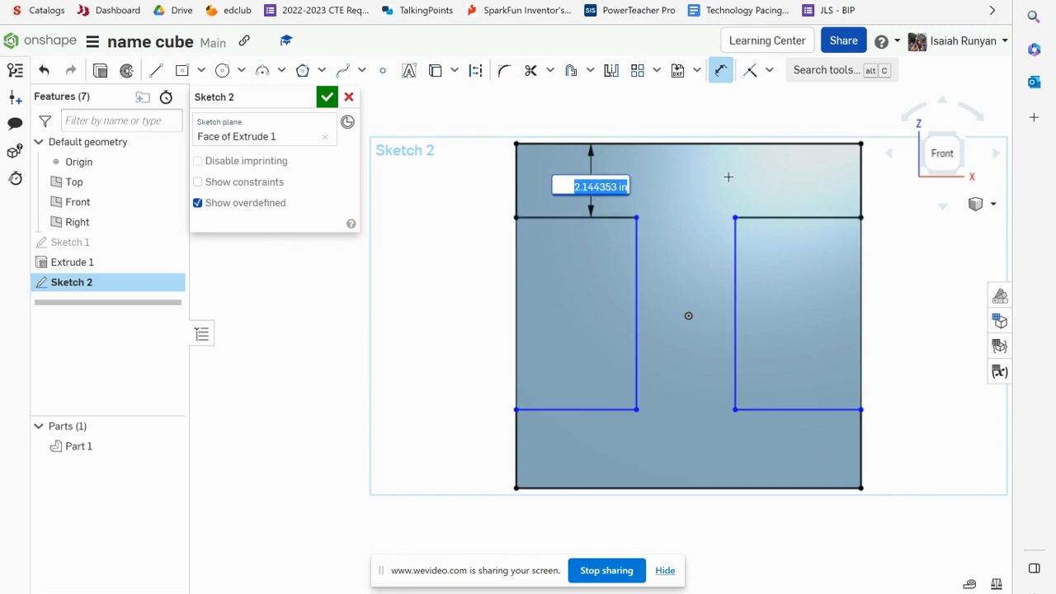
{"action": "type", "text": "2"}
{"action": "key", "text": "Return"}
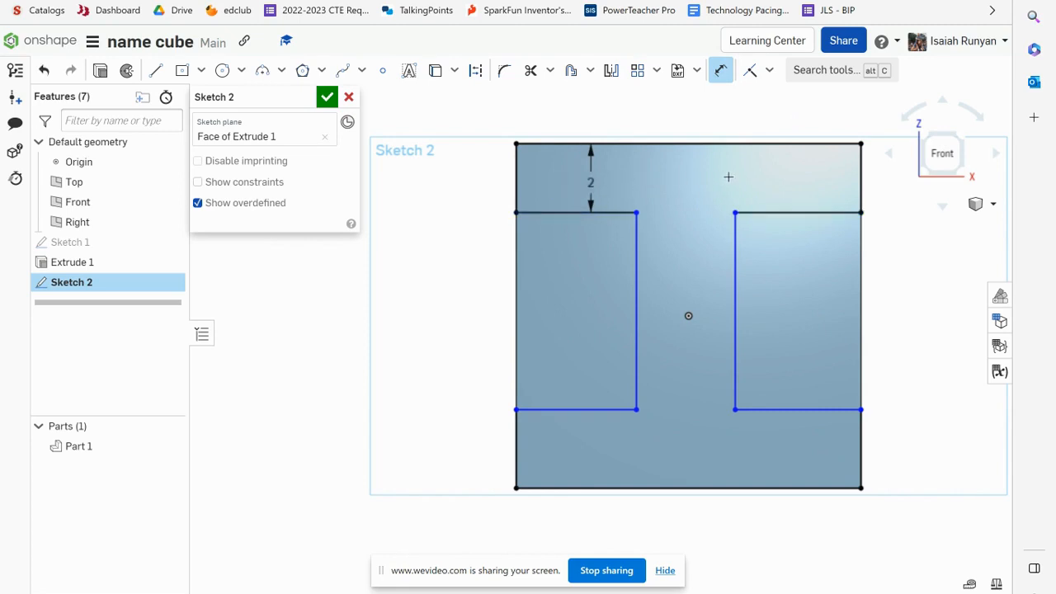
Dimension the right top bar's height at 2 in
{"action": "left_click", "coordinate": [797, 144]}
{"action": "left_click", "coordinate": [791, 211]}
{"action": "left_click", "coordinate": [792, 173]}
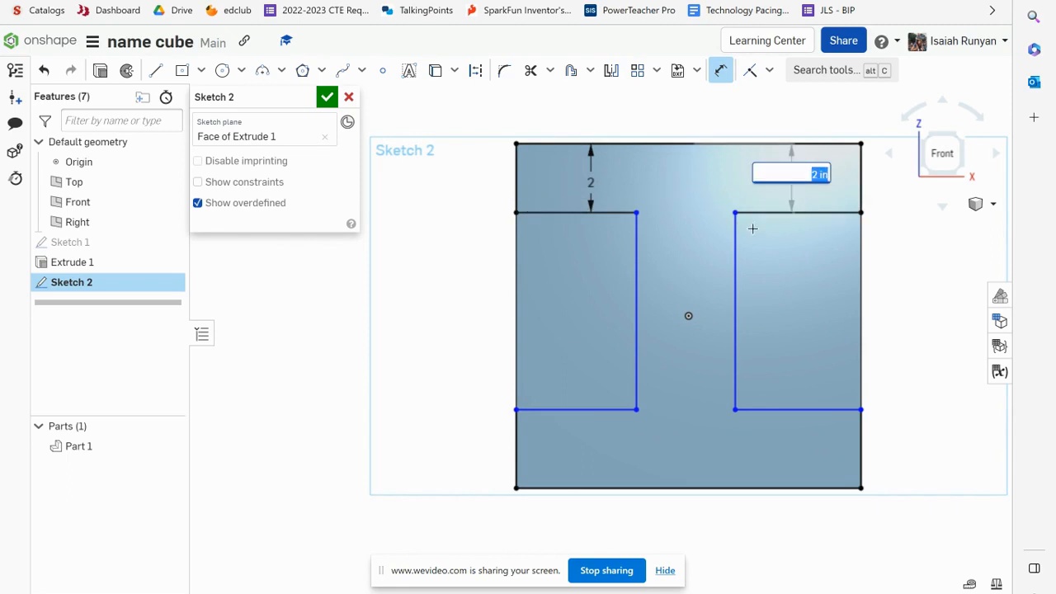
{"action": "key", "text": "Return"}
Dimension the I's stem width between its two vertical lines to 2 in
{"action": "left_click", "coordinate": [636, 264]}
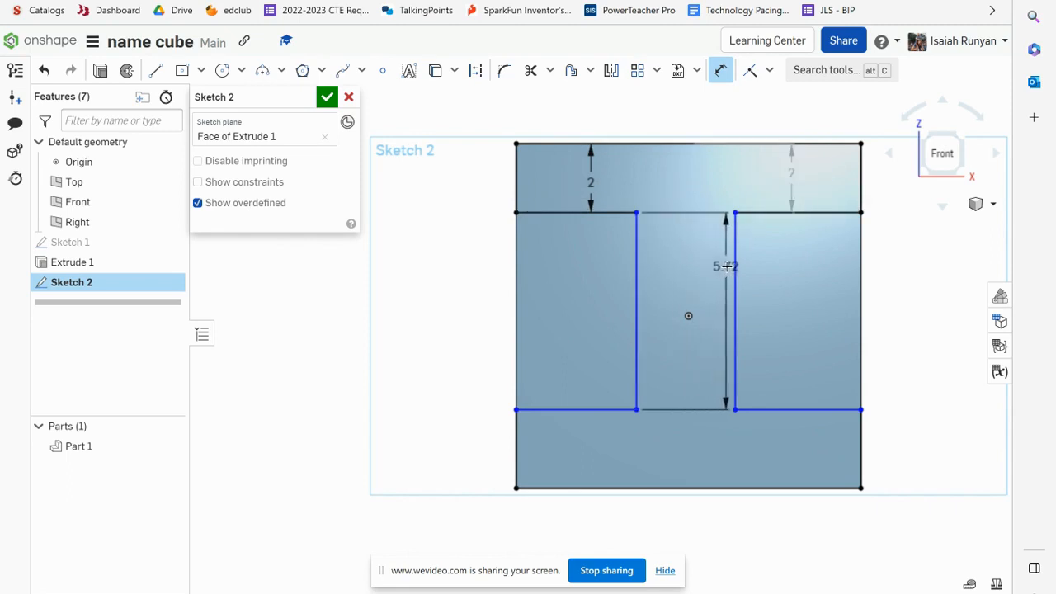
{"action": "left_click", "coordinate": [734, 264]}
{"action": "left_click", "coordinate": [701, 254]}
{"action": "type", "text": "2"}
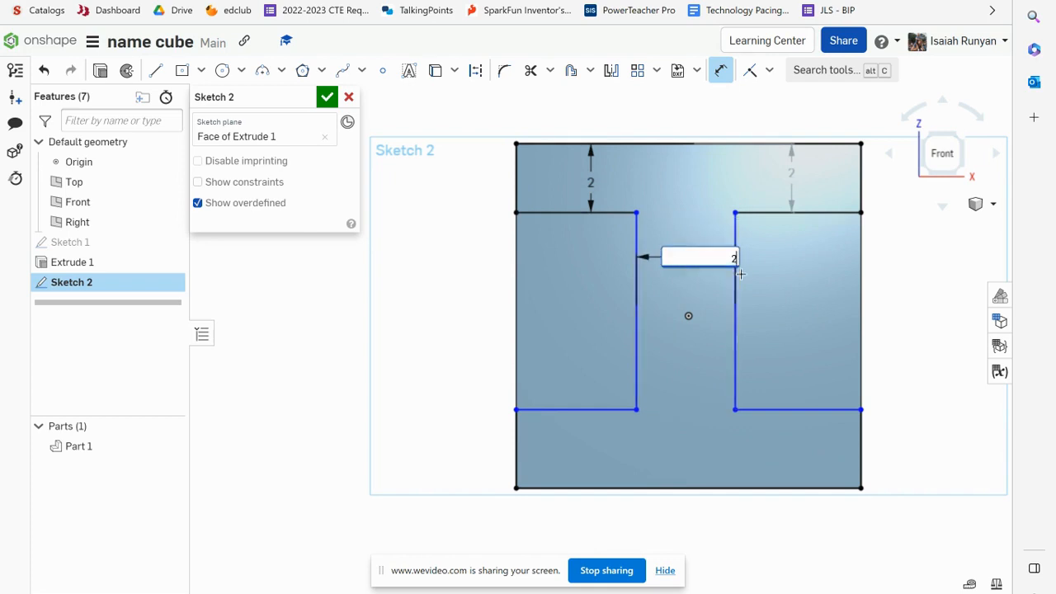
{"action": "key", "text": "Return"}
Dimension the right bottom bar's height to 2 in
{"action": "left_click", "coordinate": [769, 408]}
{"action": "left_click", "coordinate": [759, 488]}
{"action": "left_click", "coordinate": [765, 459]}
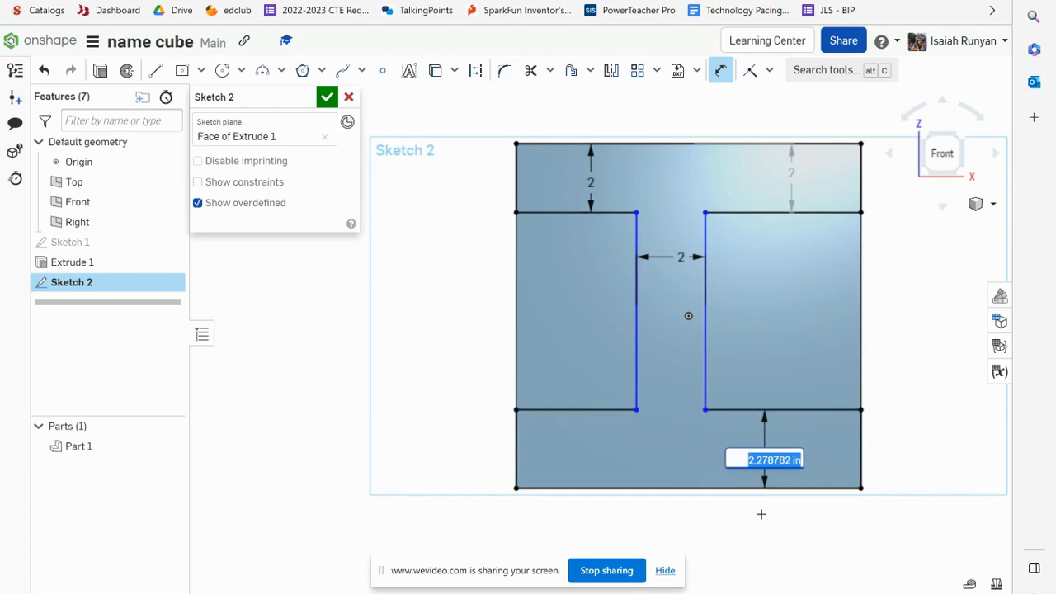
{"action": "type", "text": "2"}
{"action": "key", "text": "Return"}
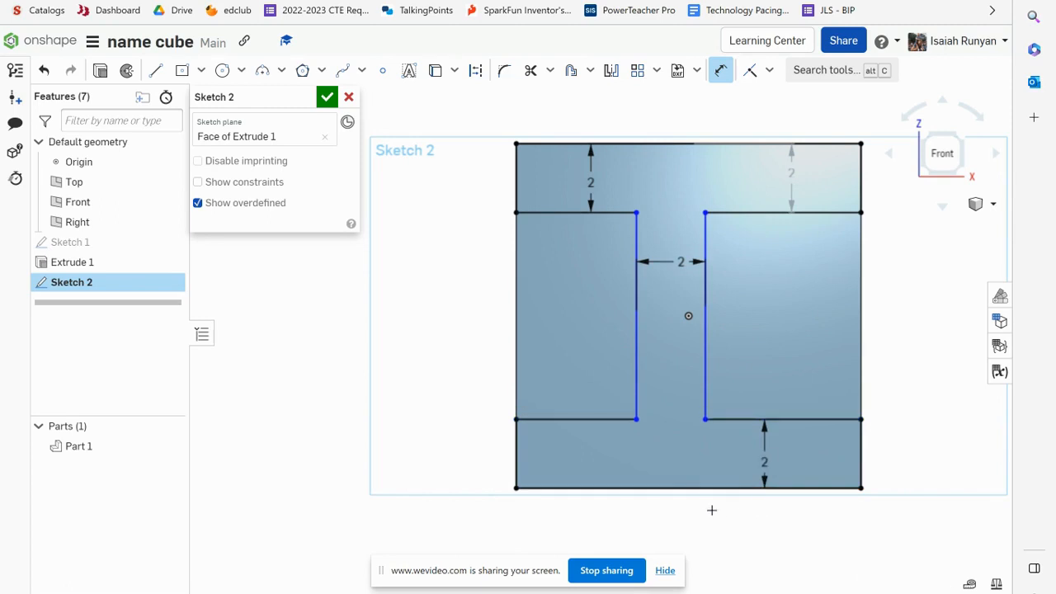
Try to dimension the left bottom bar's height to 2 in, then delete that conflicting dimension
{"action": "left_click", "coordinate": [603, 423]}
{"action": "left_click", "coordinate": [603, 488]}
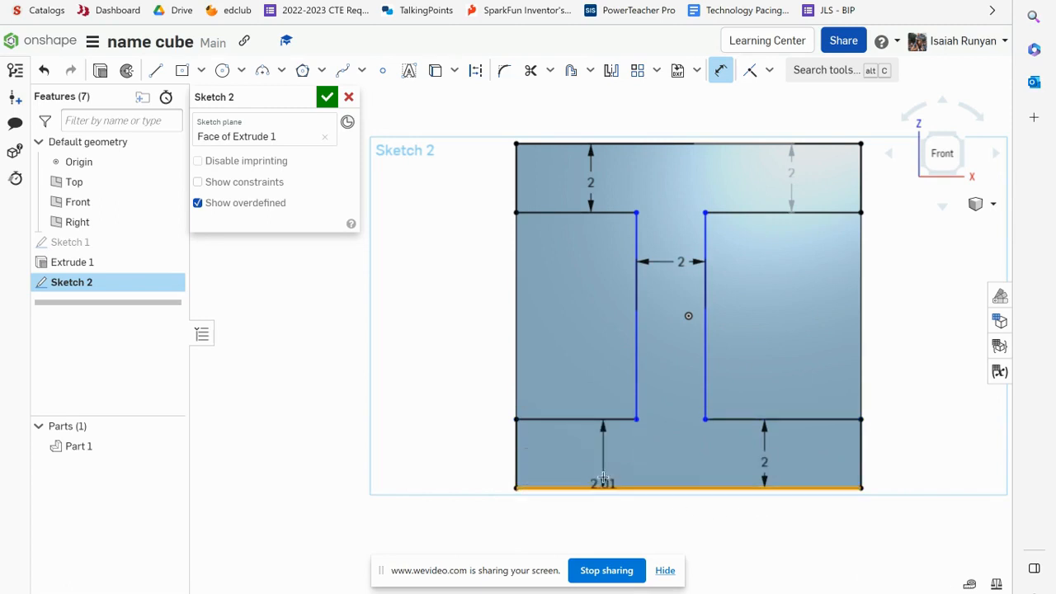
{"action": "left_click", "coordinate": [604, 464]}
{"action": "type", "text": "2"}
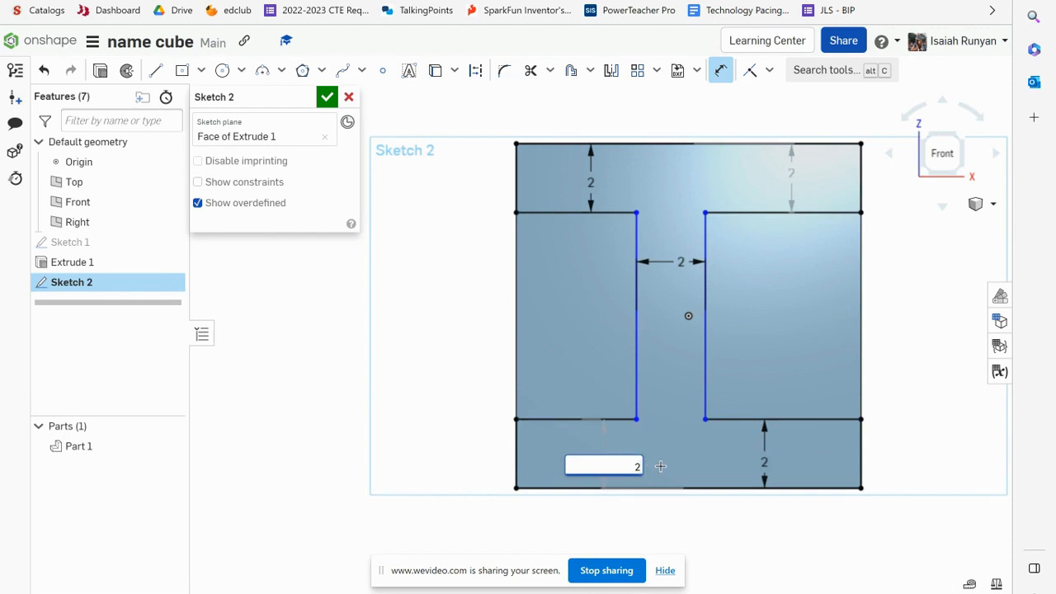
{"action": "key", "text": "Return"}
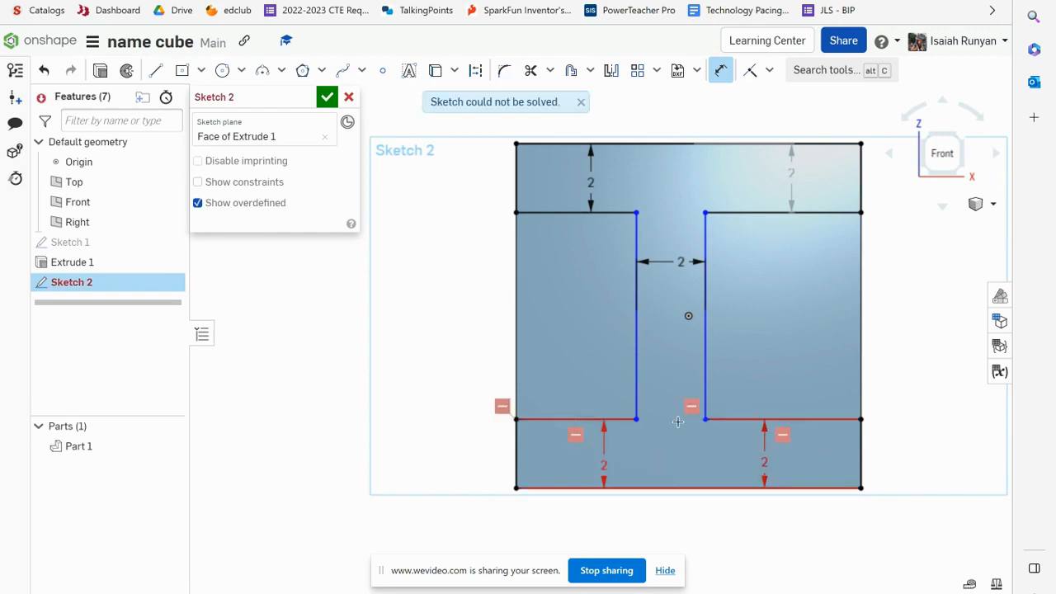
{"action": "key", "text": "Escape"}
{"action": "left_click", "coordinate": [608, 455]}
{"action": "key", "text": "Delete"}
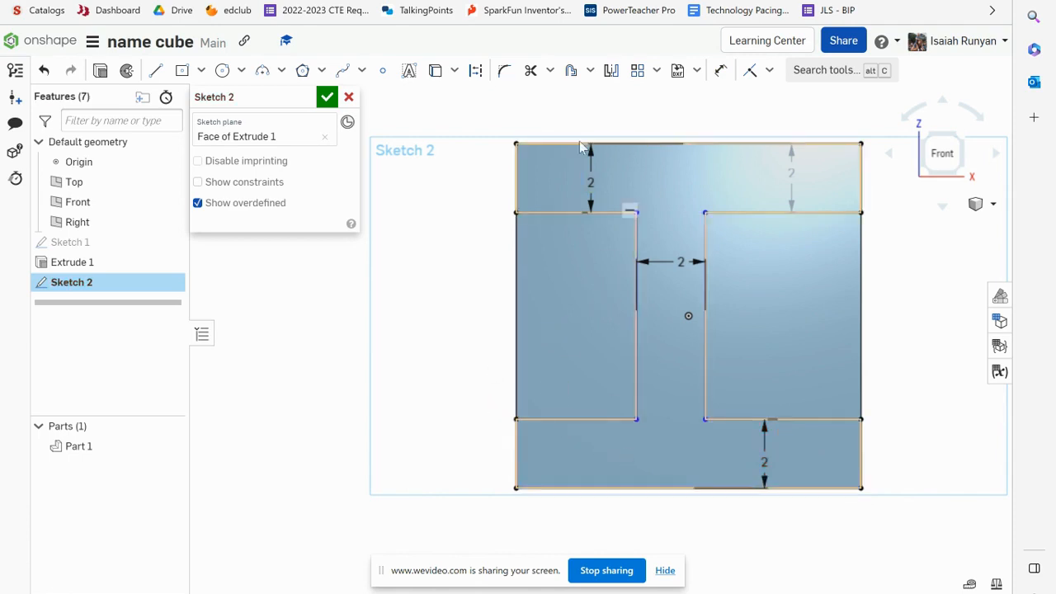
Dimension the width between the cube's left edge and the I's left stem line to 4 in
{"action": "left_click", "coordinate": [719, 70]}
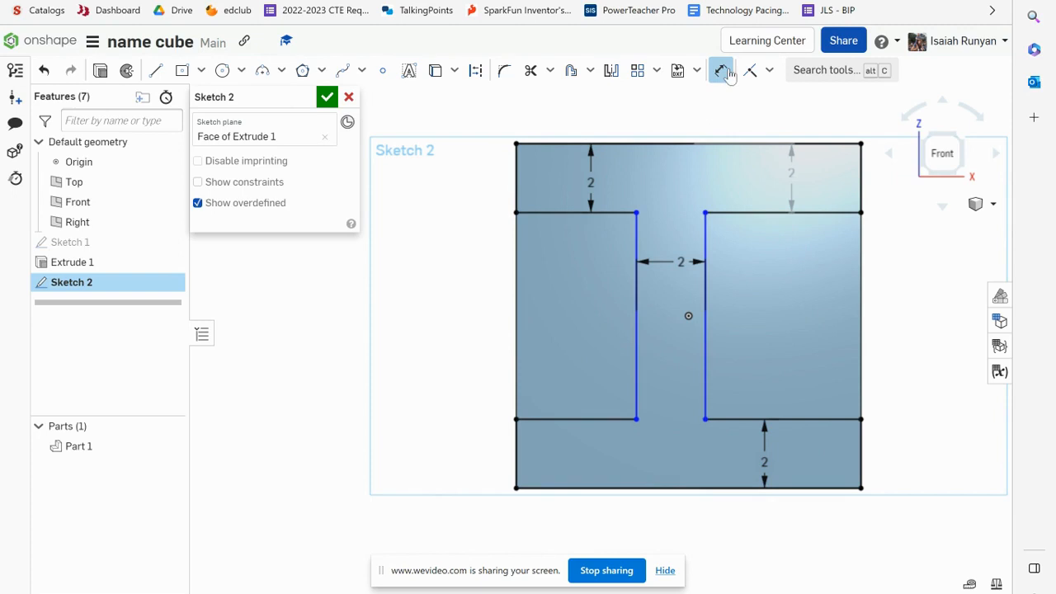
{"action": "left_click", "coordinate": [634, 302]}
{"action": "left_click", "coordinate": [516, 301]}
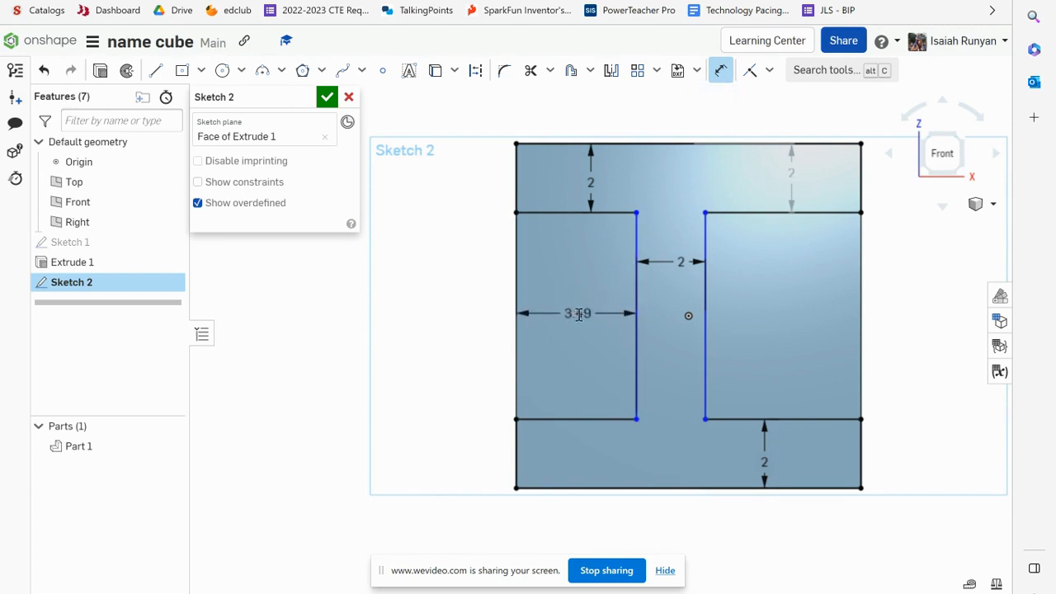
{"action": "left_click", "coordinate": [578, 314]}
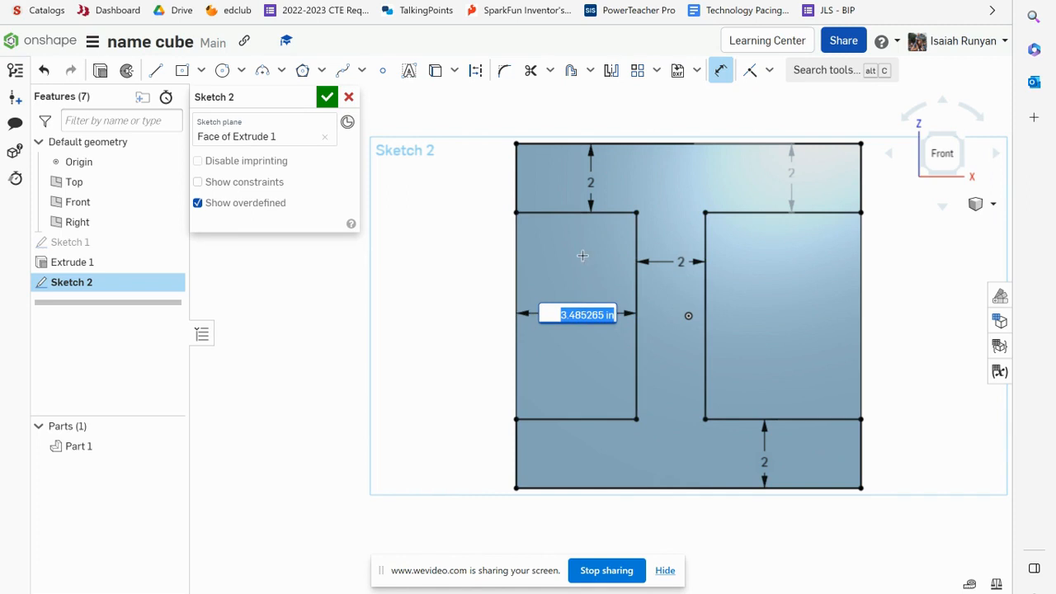
{"action": "type", "text": "4"}
{"action": "key", "text": "Return"}
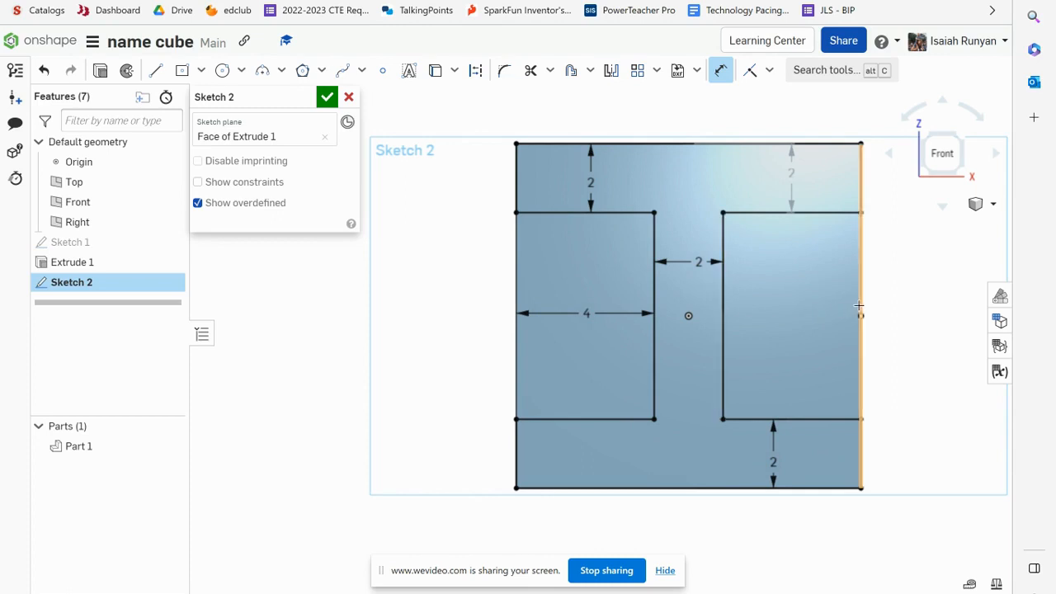
Dimension the width between the I's right stem line and the cube's right edge, then finish the sketch
{"action": "left_click", "coordinate": [723, 296]}
{"action": "left_click", "coordinate": [861, 299]}
{"action": "left_click", "coordinate": [796, 315]}
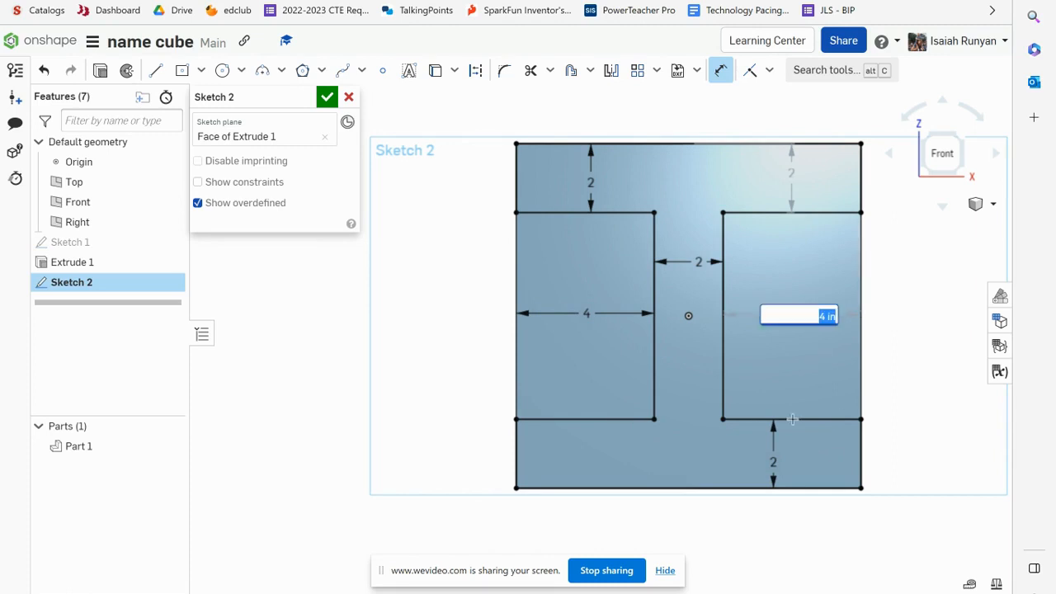
{"action": "left_click", "coordinate": [327, 98]}
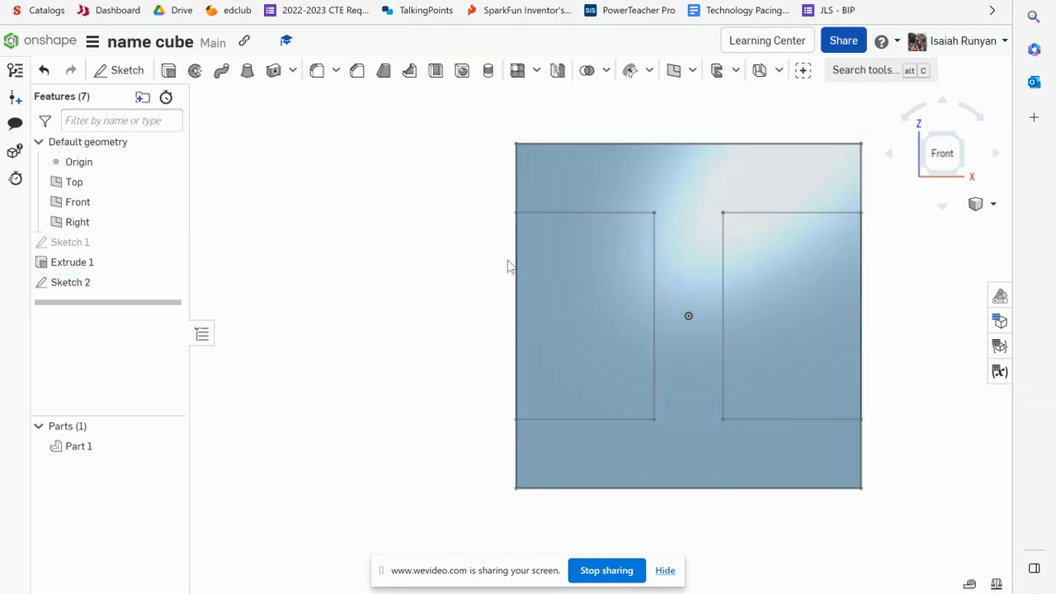
Extrude-remove both side regions of the sketch into the cube, about 16.9 in deep, leaving the I shape
{"action": "left_click", "coordinate": [596, 318]}
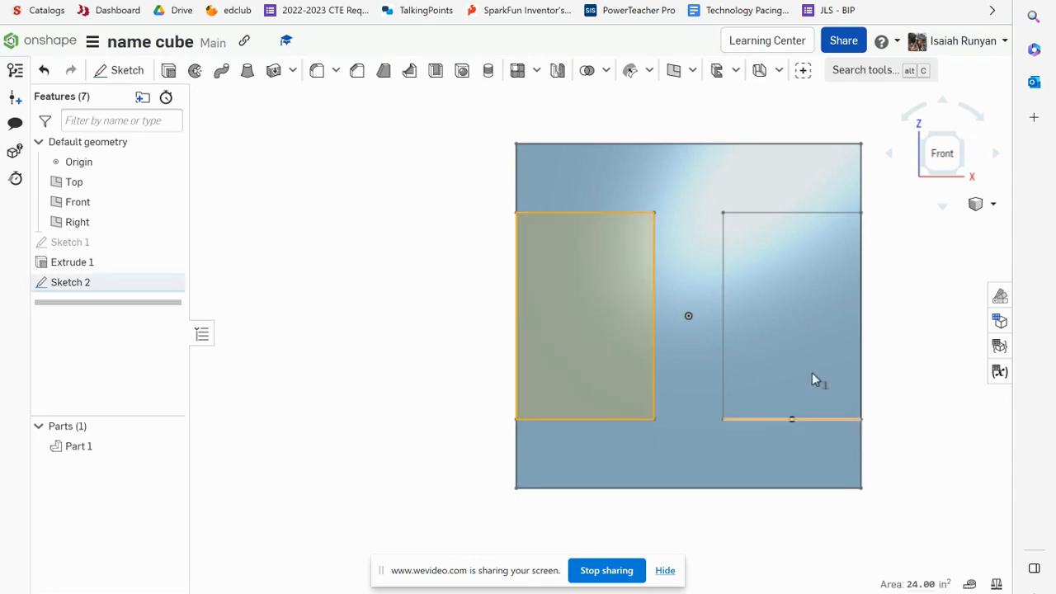
{"action": "left_click", "coordinate": [773, 279]}
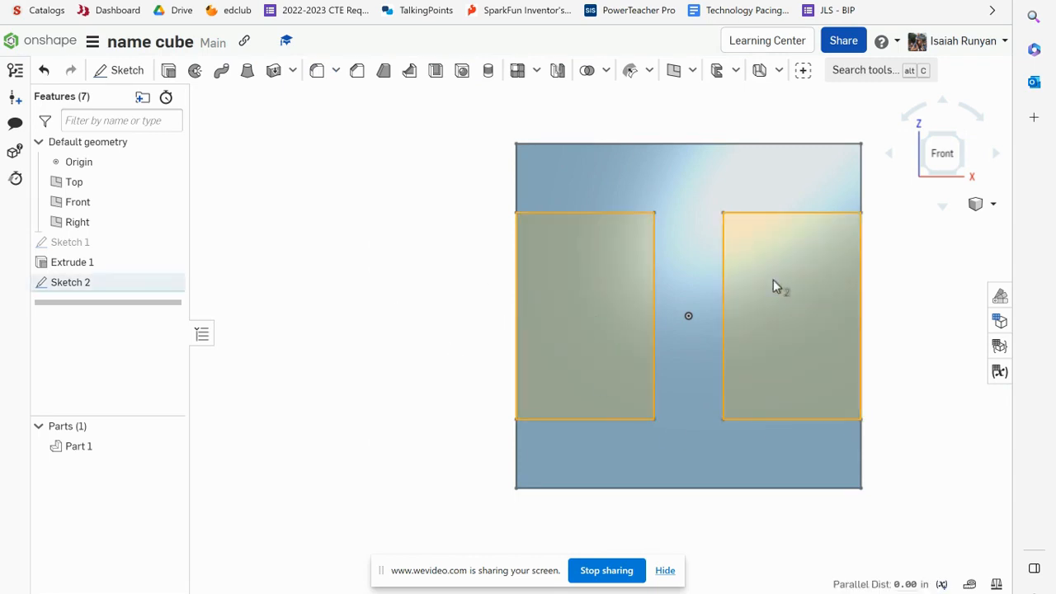
{"action": "left_click", "coordinate": [169, 71]}
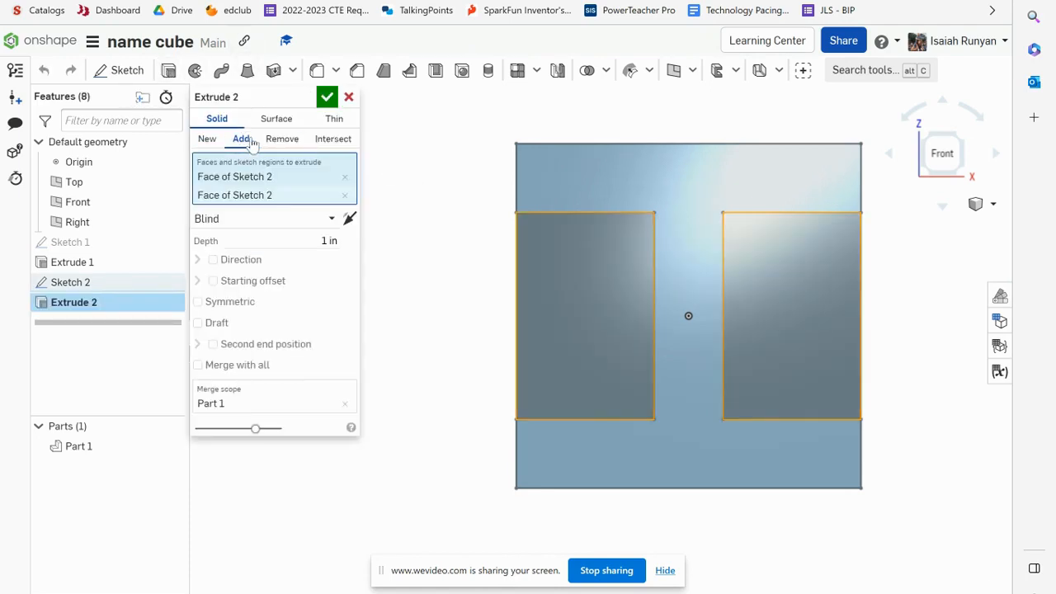
{"action": "left_click", "coordinate": [283, 140]}
{"action": "right_click_drag", "start_coordinate": [465, 215], "coordinate": [698, 377]}
{"action": "scroll", "coordinate": [751, 421], "scroll_direction": "down", "scroll_amount": 5}
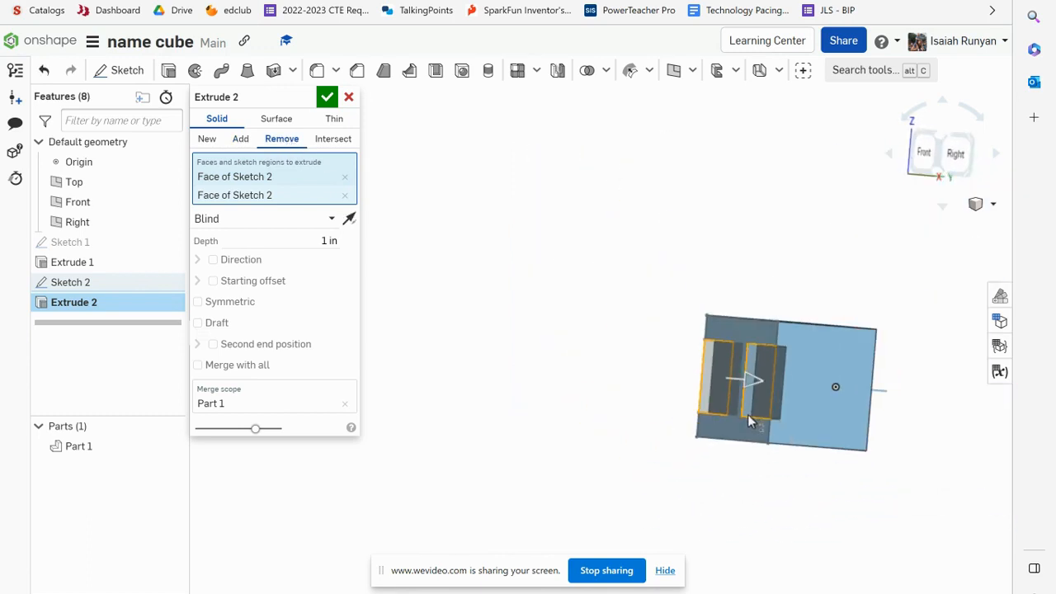
{"action": "left_click_drag", "start_coordinate": [753, 390], "coordinate": [907, 392]}
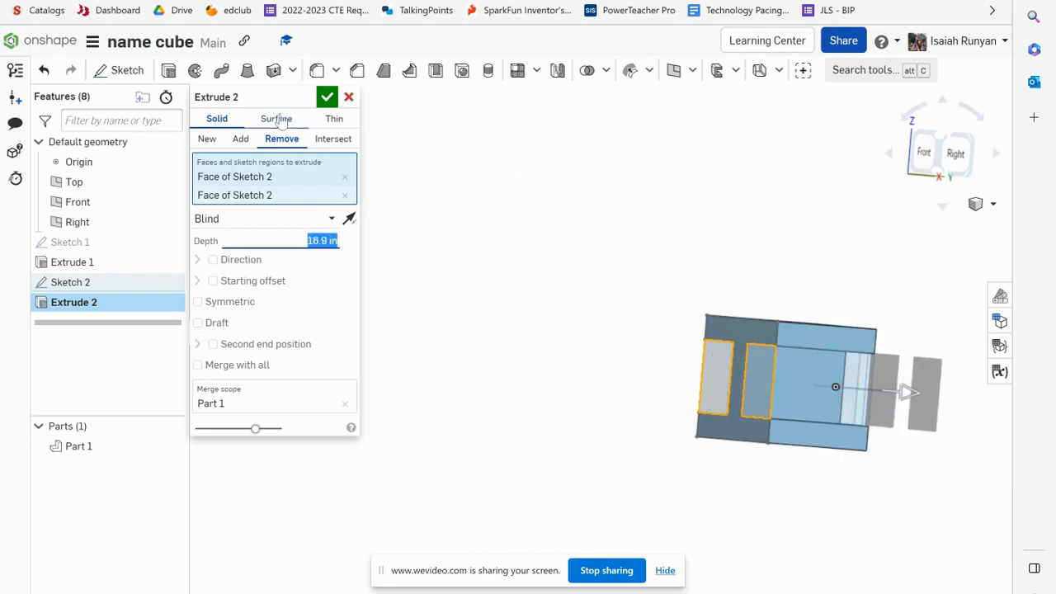
{"action": "left_click", "coordinate": [323, 97]}
Turn to the right view and start a new sketch on the part's right side face
{"action": "key", "text": "shift+1"}
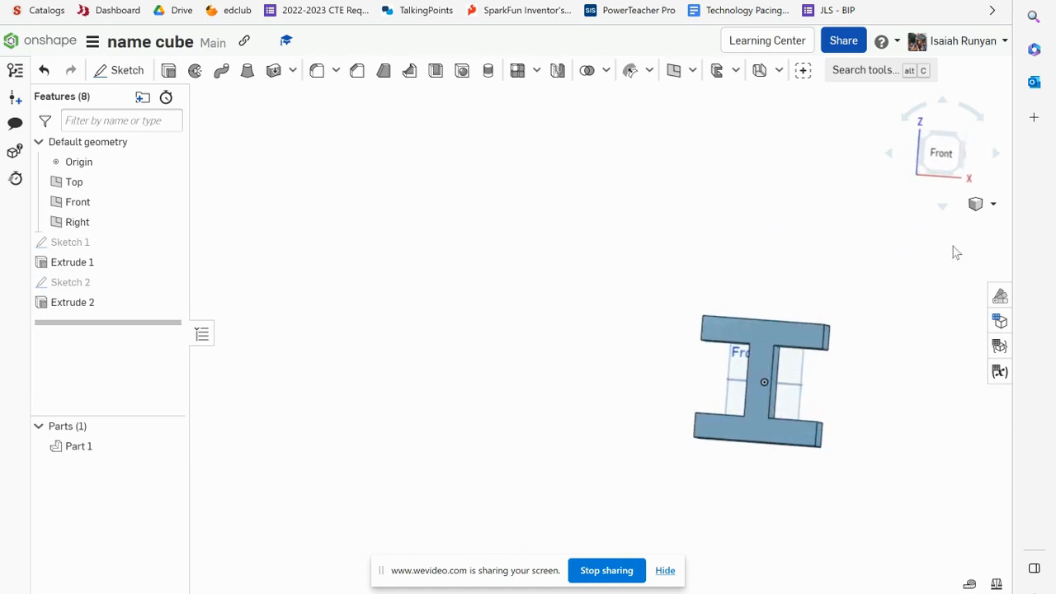
{"action": "left_click", "coordinate": [949, 160]}
{"action": "left_click_drag", "start_coordinate": [949, 162], "coordinate": [942, 162]}
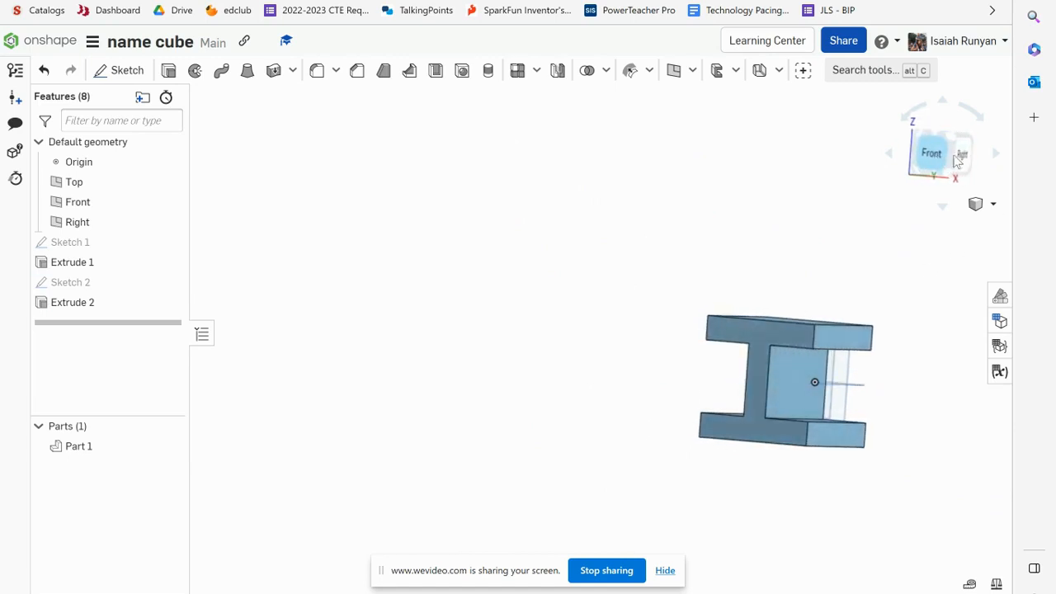
{"action": "left_click", "coordinate": [964, 158]}
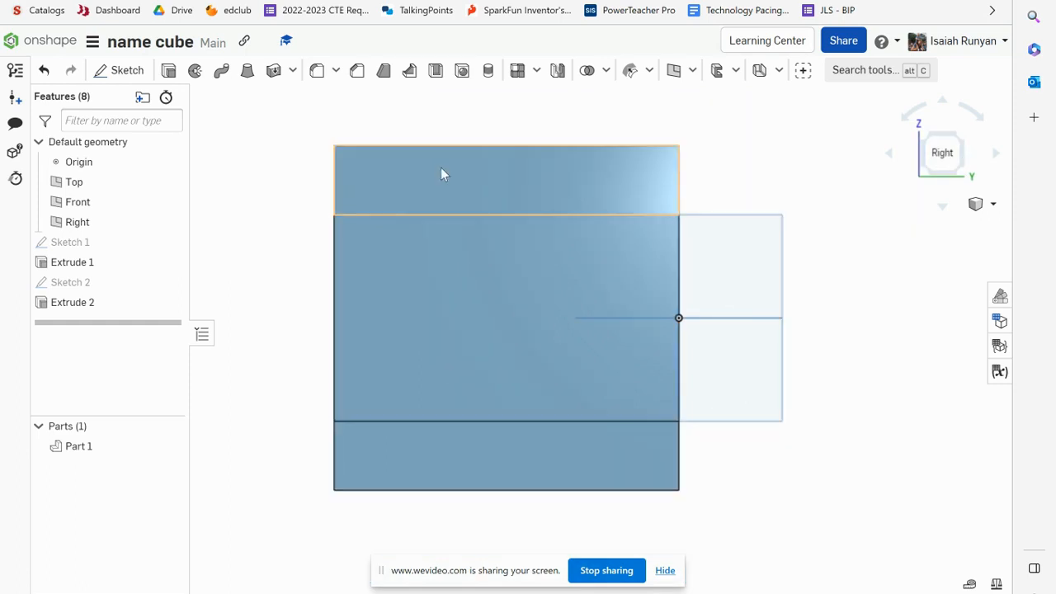
{"action": "left_click", "coordinate": [106, 69]}
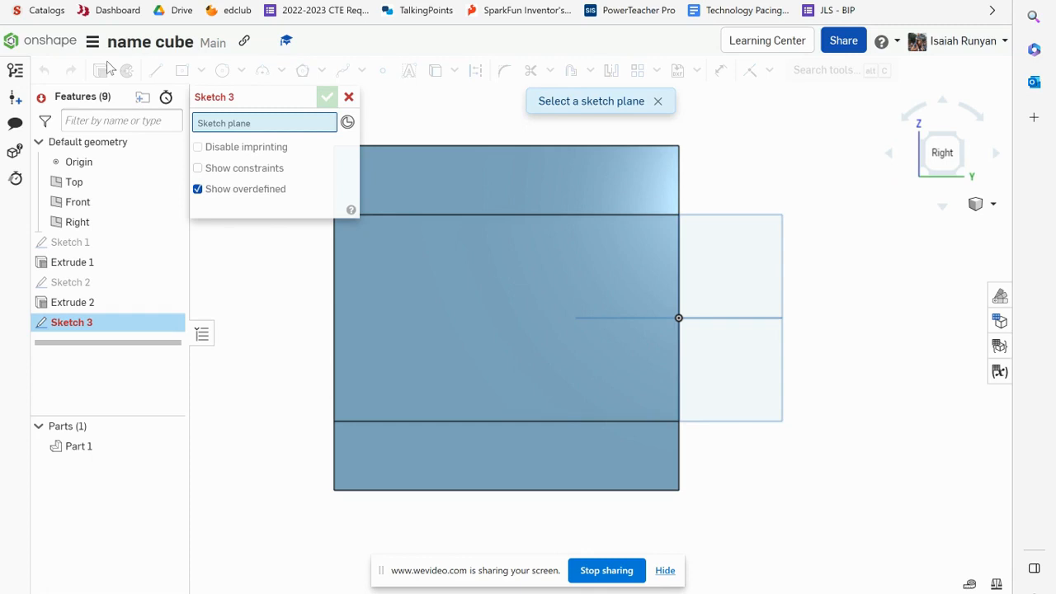
{"action": "left_click", "coordinate": [425, 178]}
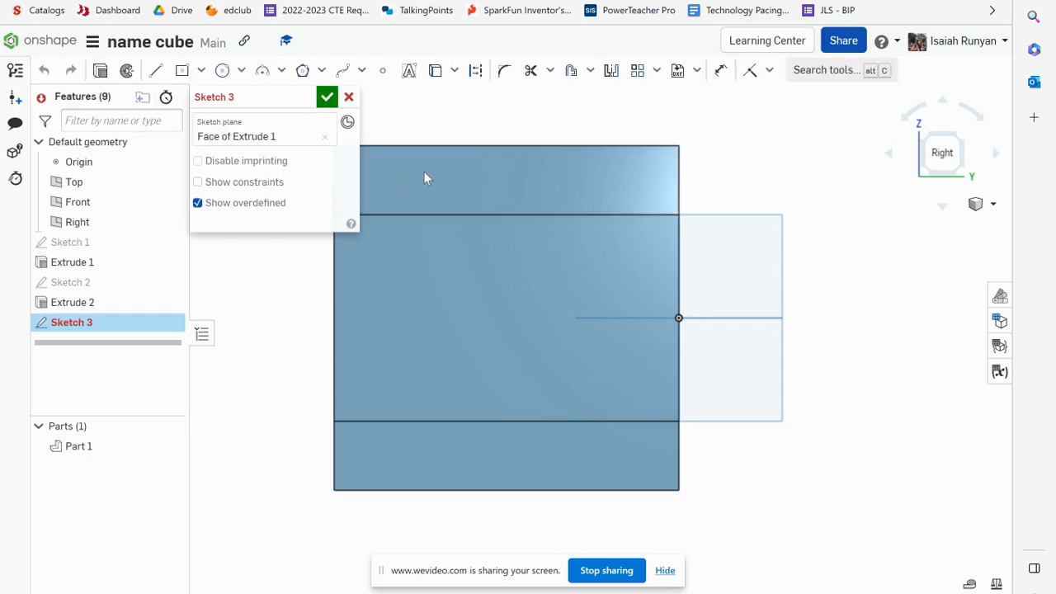
{"action": "scroll", "coordinate": [434, 297], "scroll_direction": "down", "scroll_amount": 2}
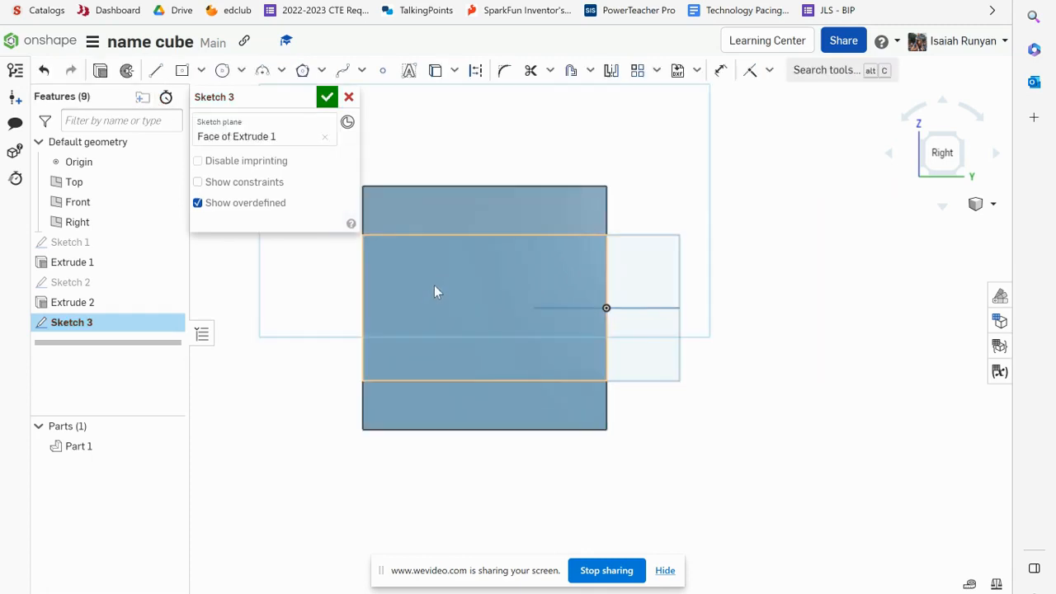
With the Line tool, outline the N's left edge, top, a diagonal down to mid-height and a vertical back up
{"action": "left_click", "coordinate": [158, 74]}
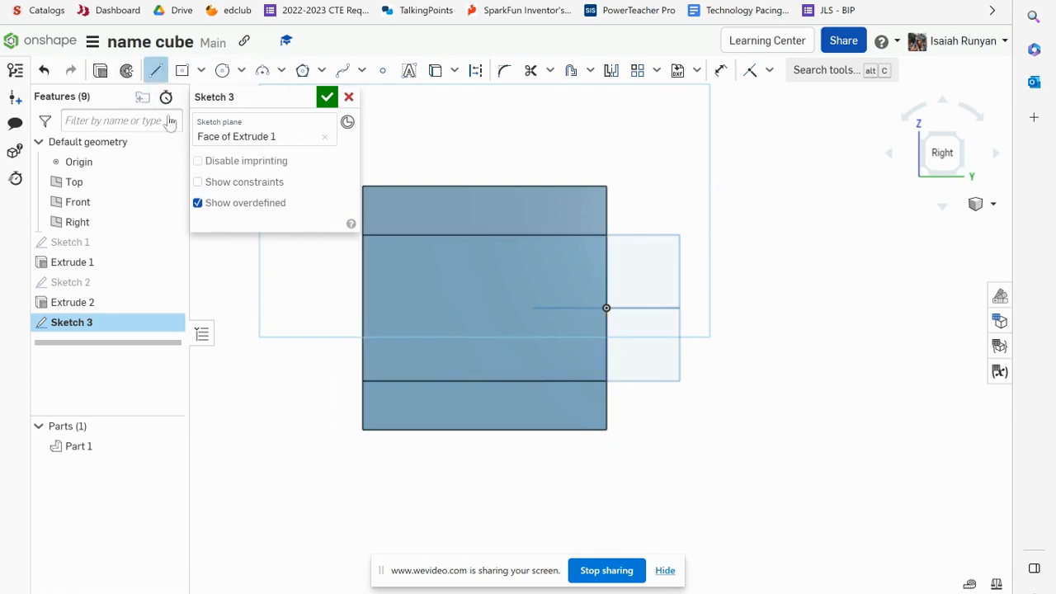
{"action": "left_click", "coordinate": [363, 429]}
{"action": "left_click", "coordinate": [363, 187]}
{"action": "left_click", "coordinate": [417, 188]}
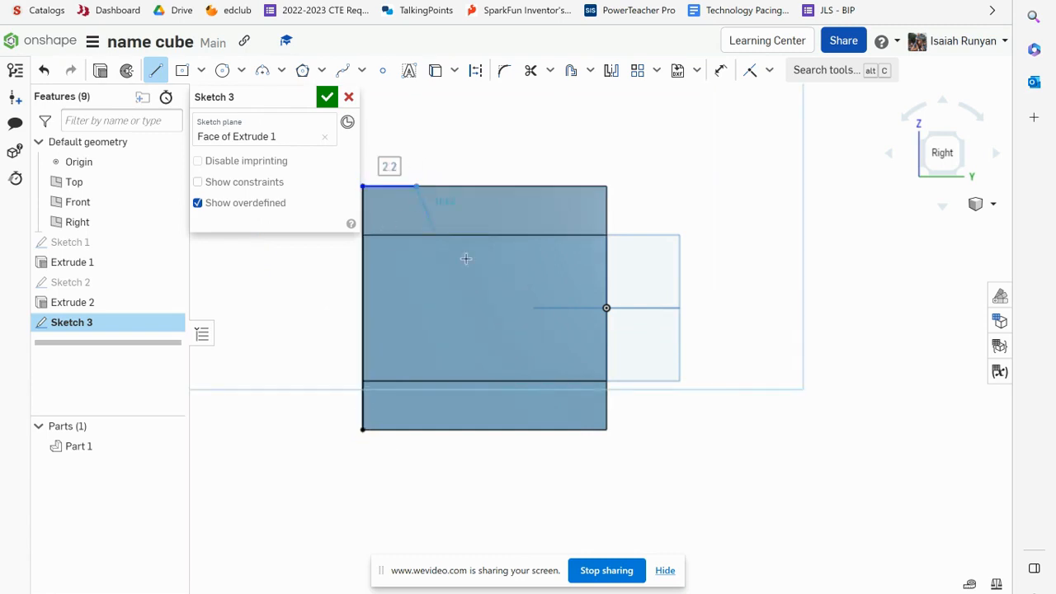
{"action": "left_click", "coordinate": [507, 338]}
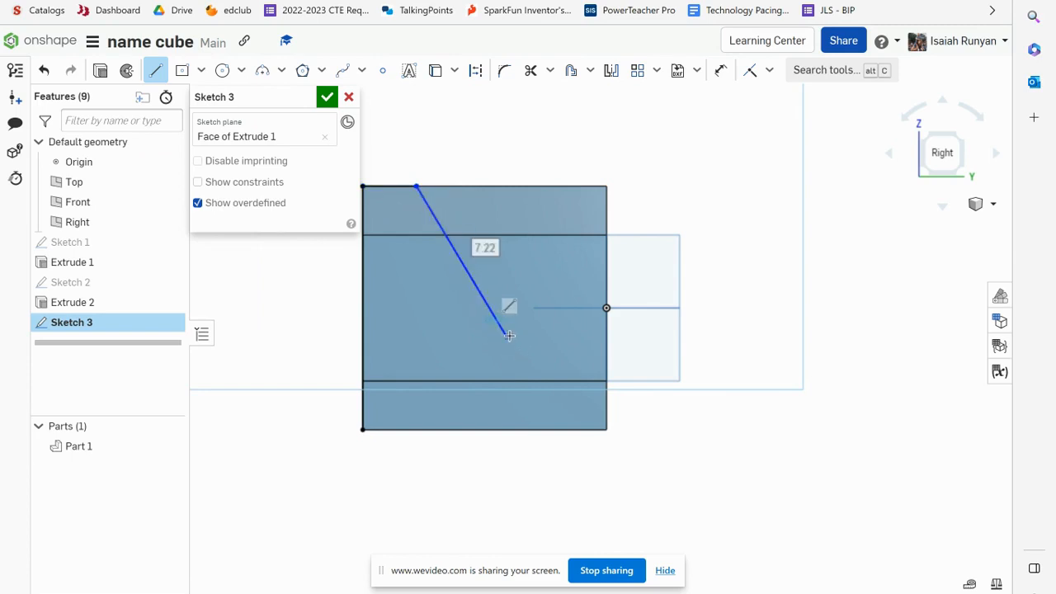
{"action": "left_click", "coordinate": [508, 187]}
{"action": "left_click", "coordinate": [607, 187]}
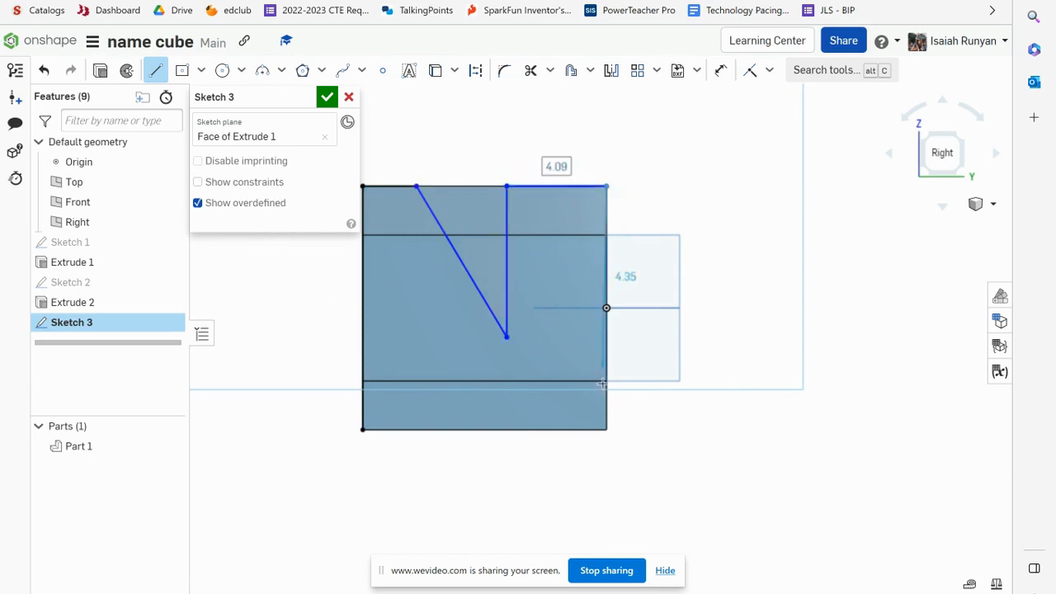
Continue the N outline along the right and bottom edges, adding the second diagonal and vertical and closing the gaps
{"action": "left_click", "coordinate": [606, 429]}
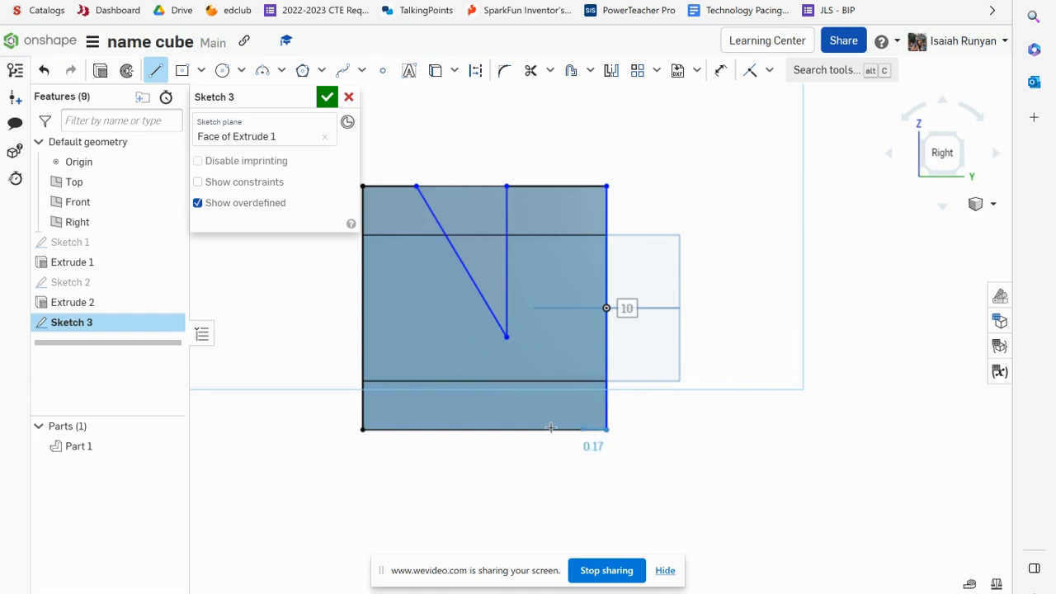
{"action": "left_click", "coordinate": [448, 430]}
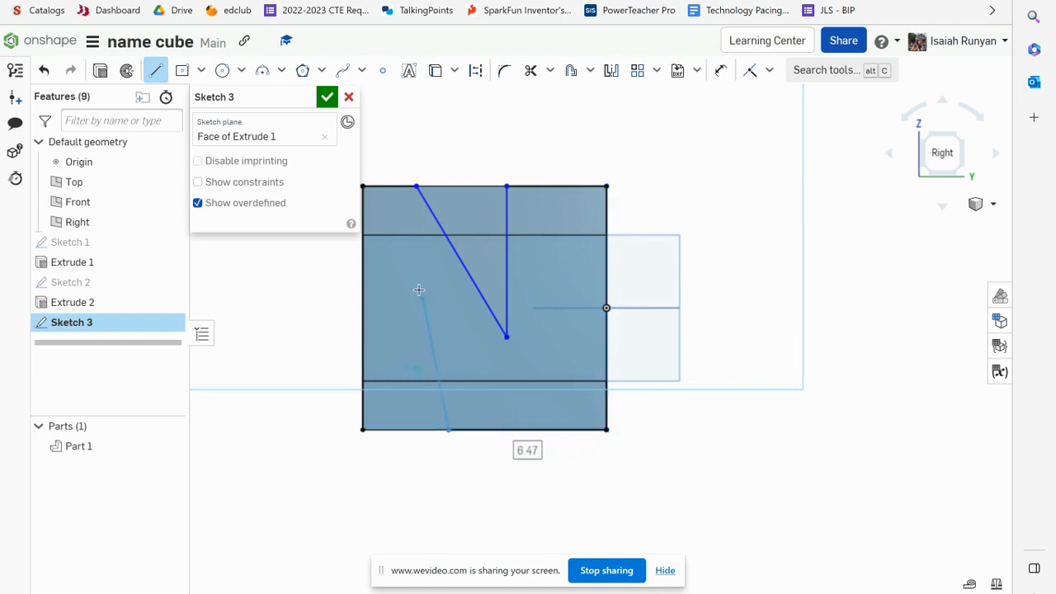
{"action": "left_click", "coordinate": [404, 252]}
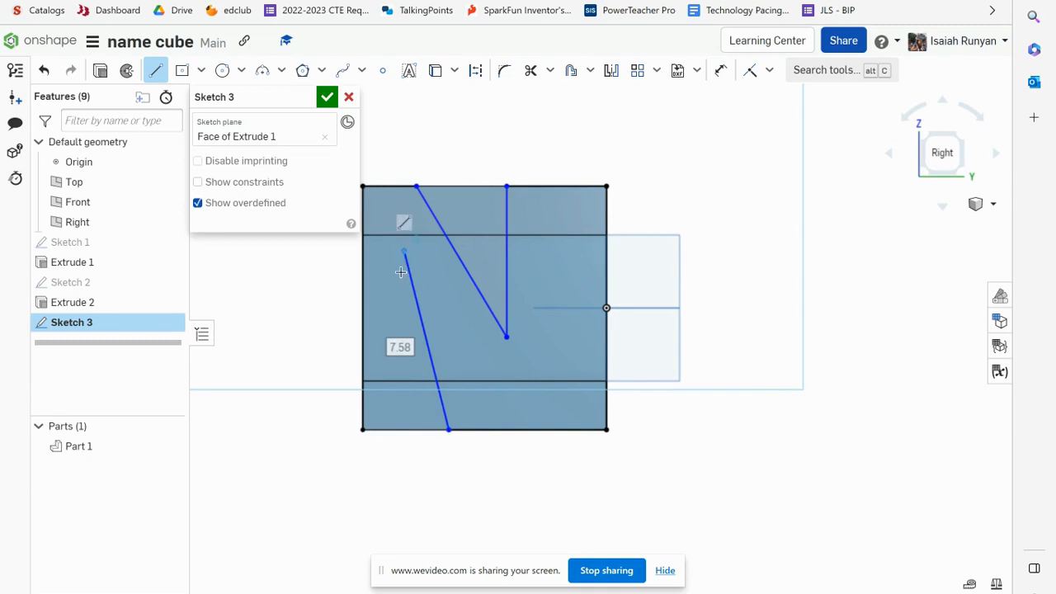
{"action": "left_click", "coordinate": [404, 430]}
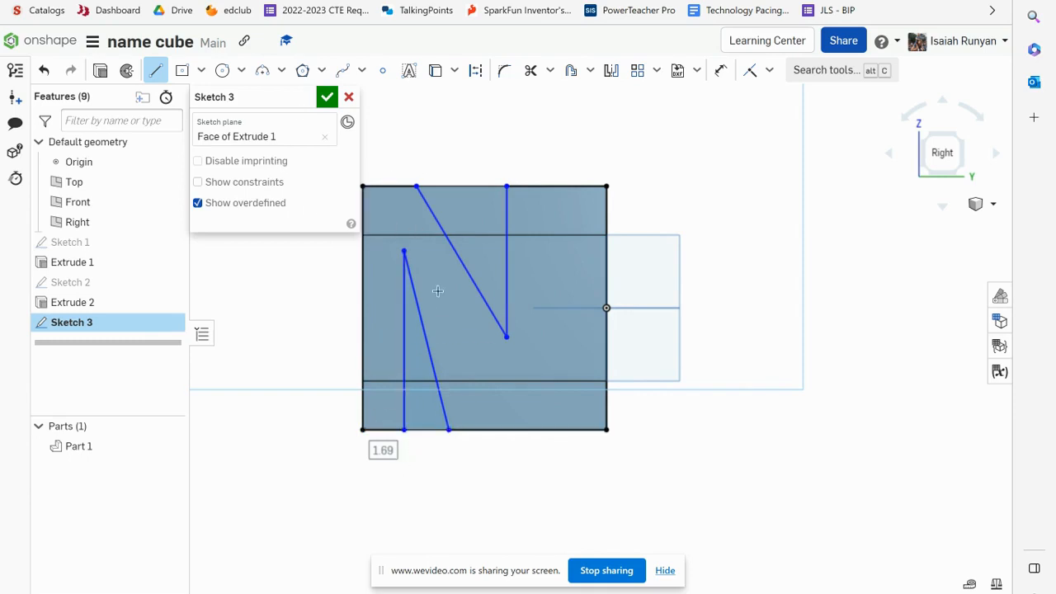
{"action": "left_click_drag", "start_coordinate": [404, 430], "coordinate": [449, 430]}
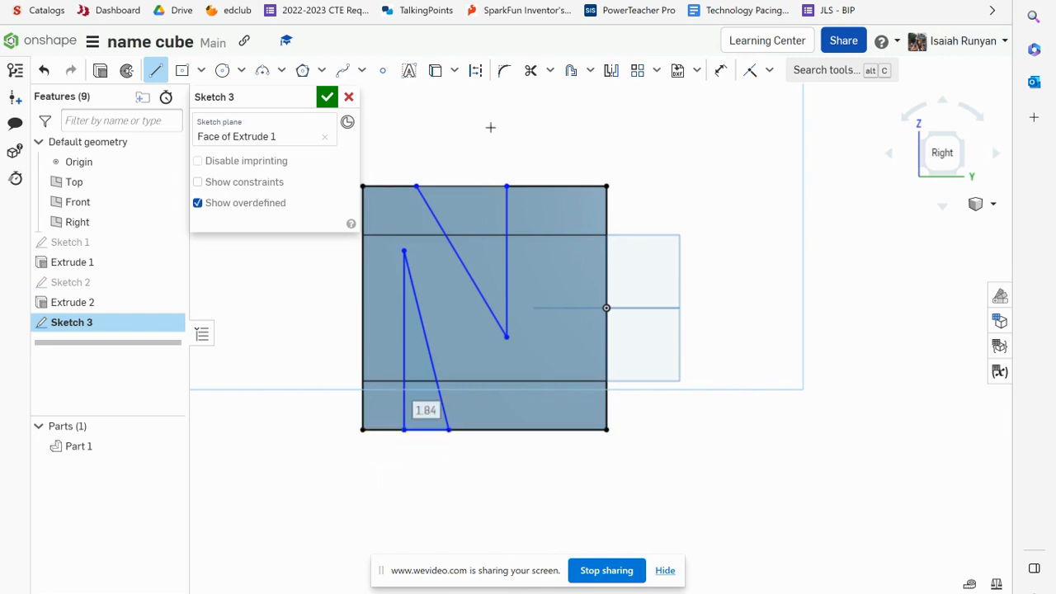
{"action": "left_click_drag", "start_coordinate": [417, 186], "coordinate": [507, 186]}
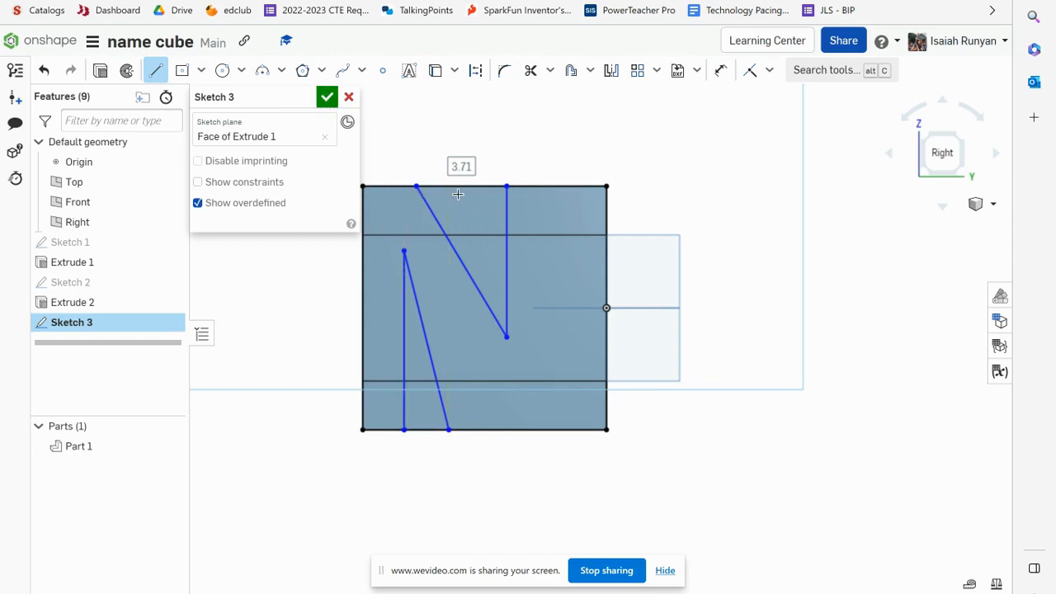
Dimension the N's right vertical line 2 in from the cube's right edge
{"action": "left_click", "coordinate": [722, 72]}
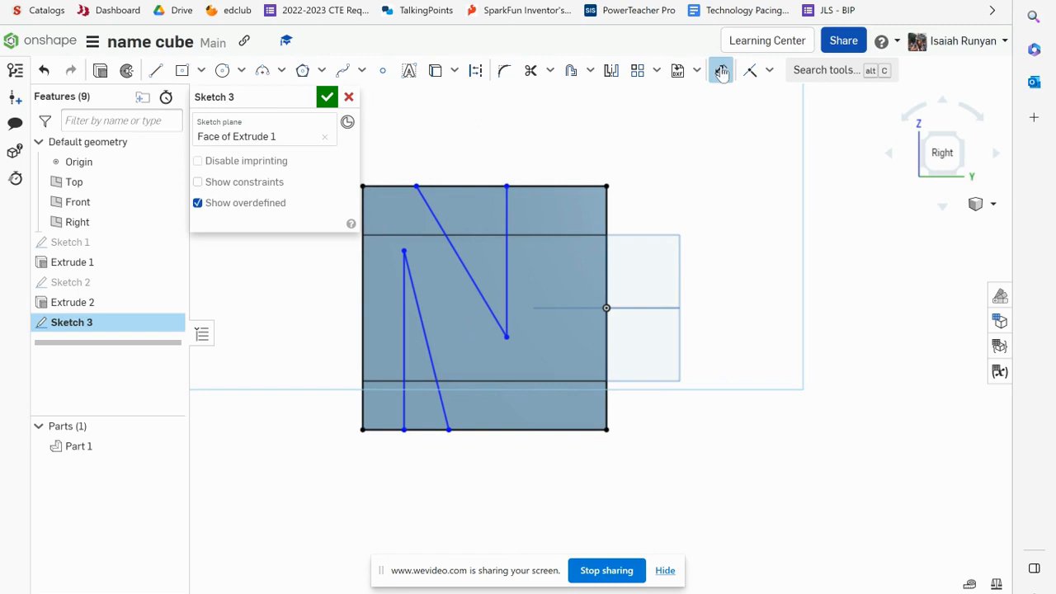
{"action": "right_click", "coordinate": [506, 219]}
{"action": "left_click", "coordinate": [720, 73]}
{"action": "left_click", "coordinate": [508, 214]}
{"action": "left_click", "coordinate": [604, 214]}
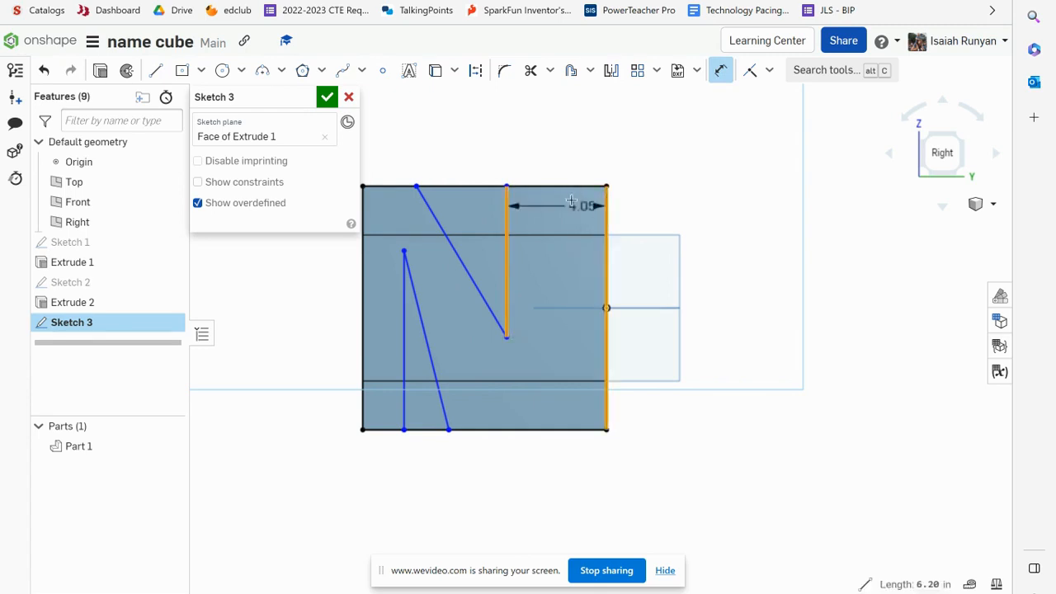
{"action": "left_click", "coordinate": [555, 170]}
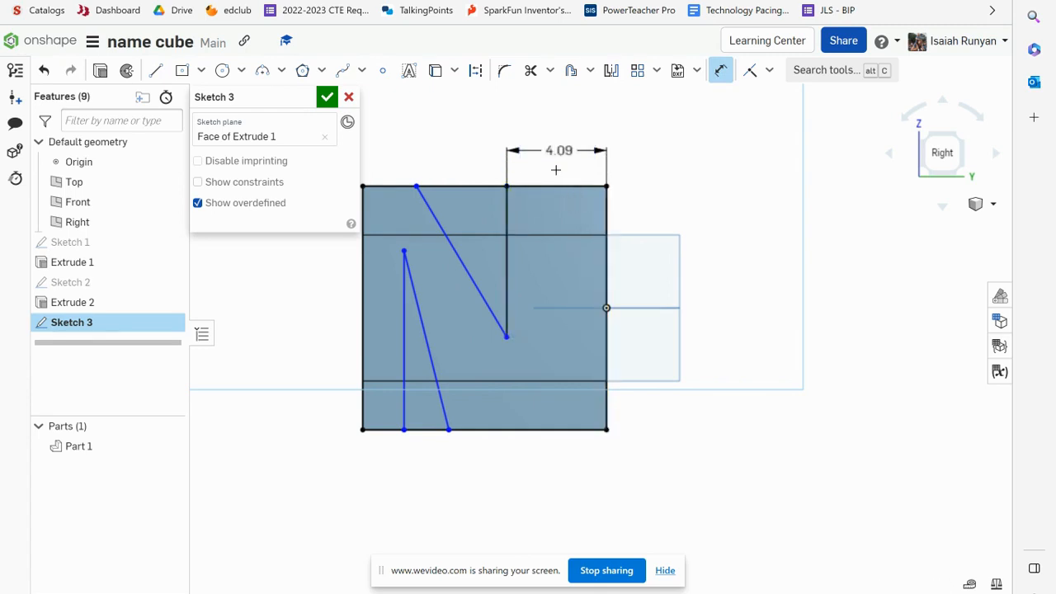
{"action": "type", "text": "2"}
{"action": "key", "text": "Return"}
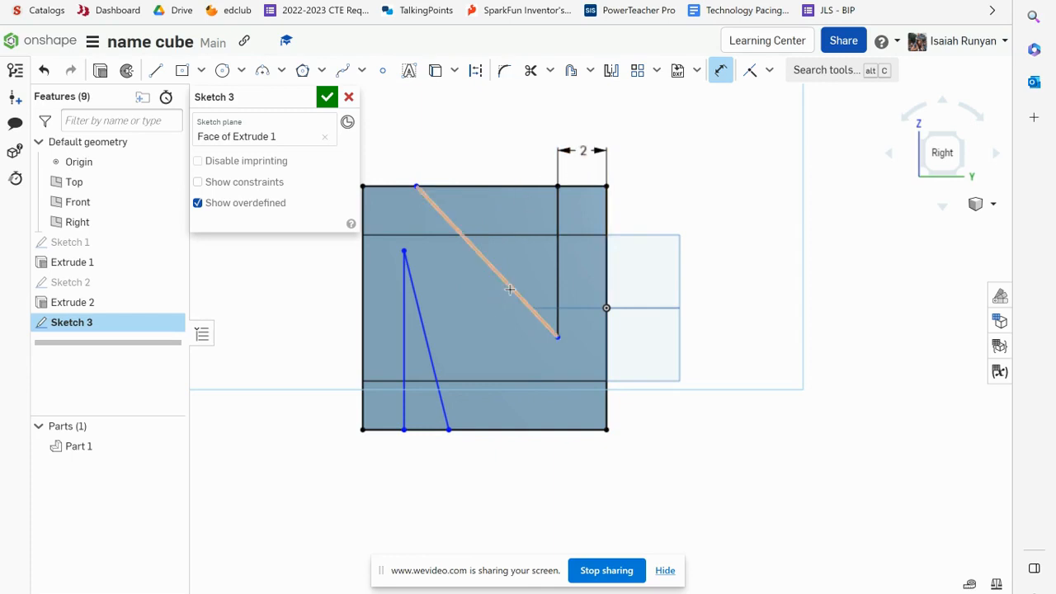
Dimension the N's left vertical line 2 in from the cube's left edge
{"action": "left_click", "coordinate": [377, 320]}
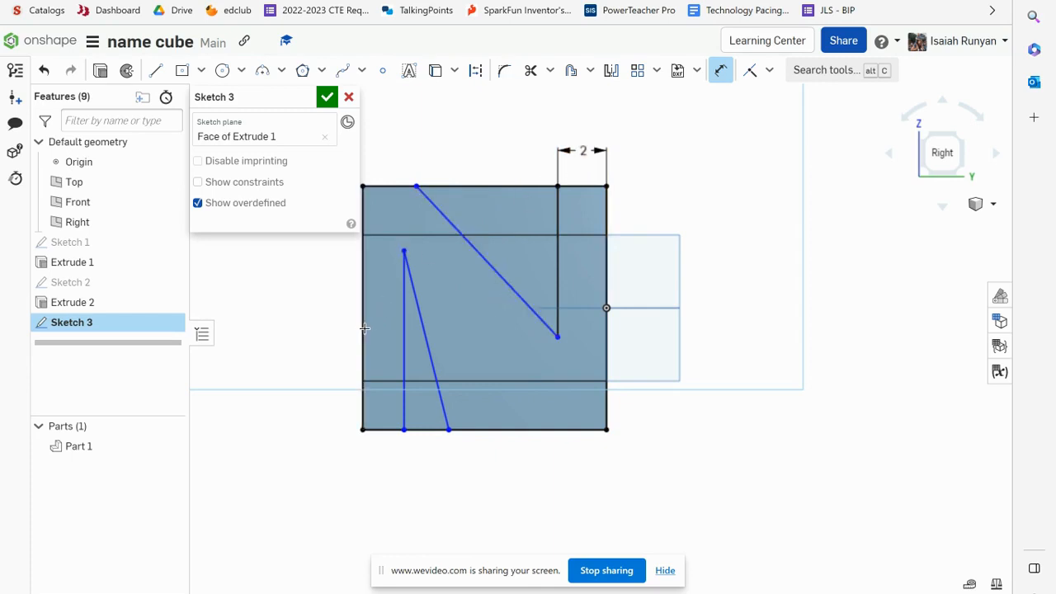
{"action": "left_click", "coordinate": [403, 332]}
{"action": "left_click", "coordinate": [385, 315]}
{"action": "type", "text": "2"}
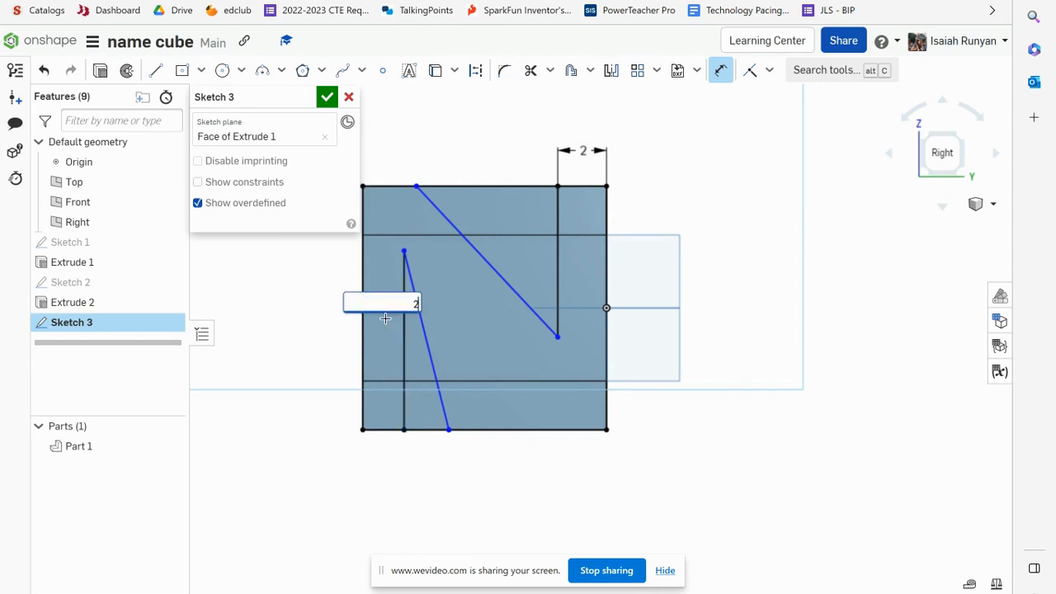
{"action": "key", "text": "Return"}
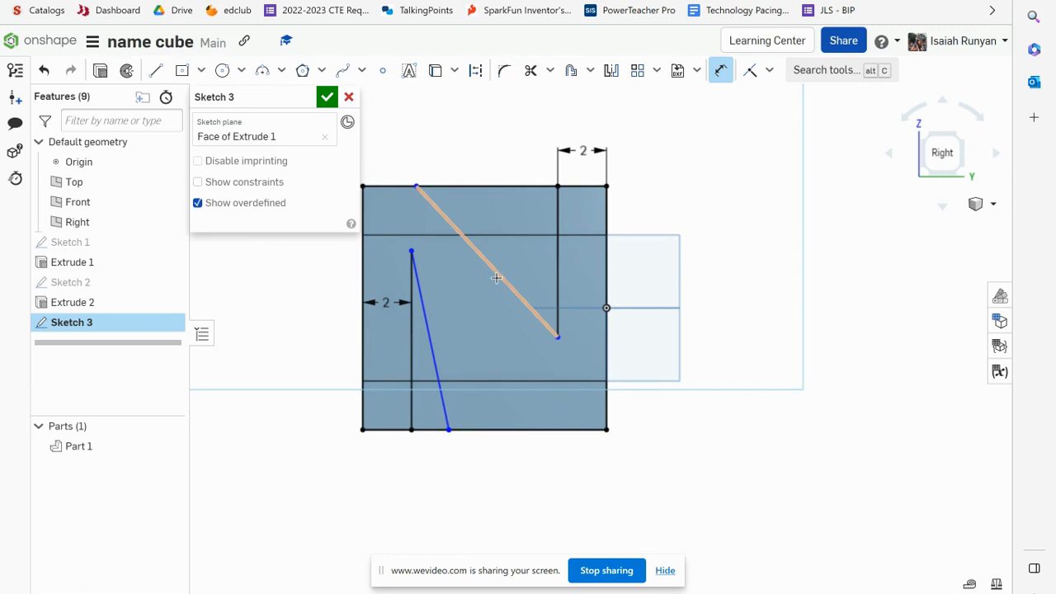
Apply a Parallel constraint between the N's two diagonal lines
{"action": "left_click", "coordinate": [769, 71]}
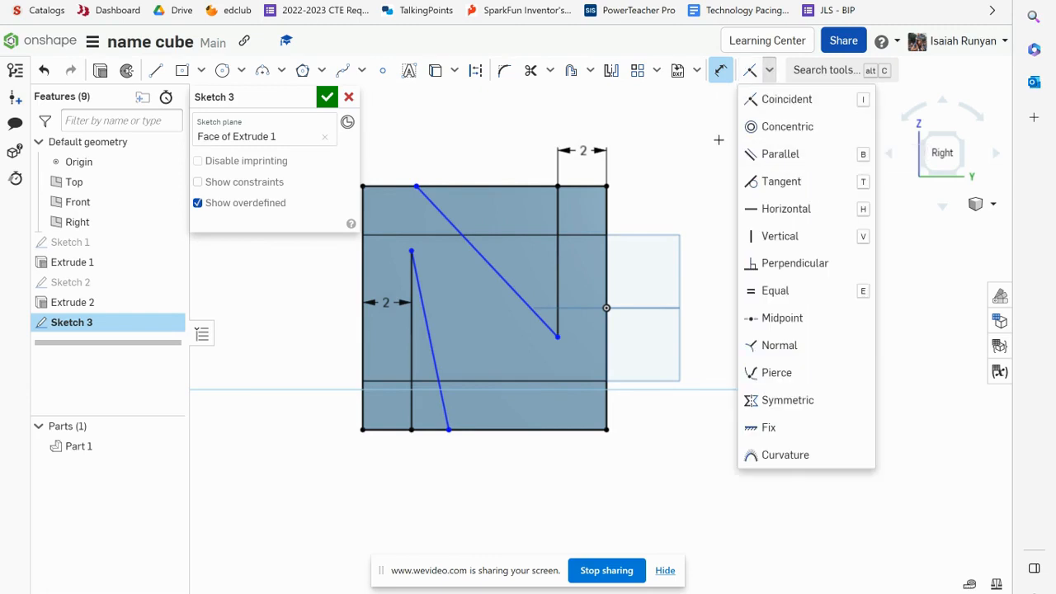
{"action": "left_click", "coordinate": [767, 155]}
{"action": "left_click", "coordinate": [486, 262]}
{"action": "left_click", "coordinate": [426, 315]}
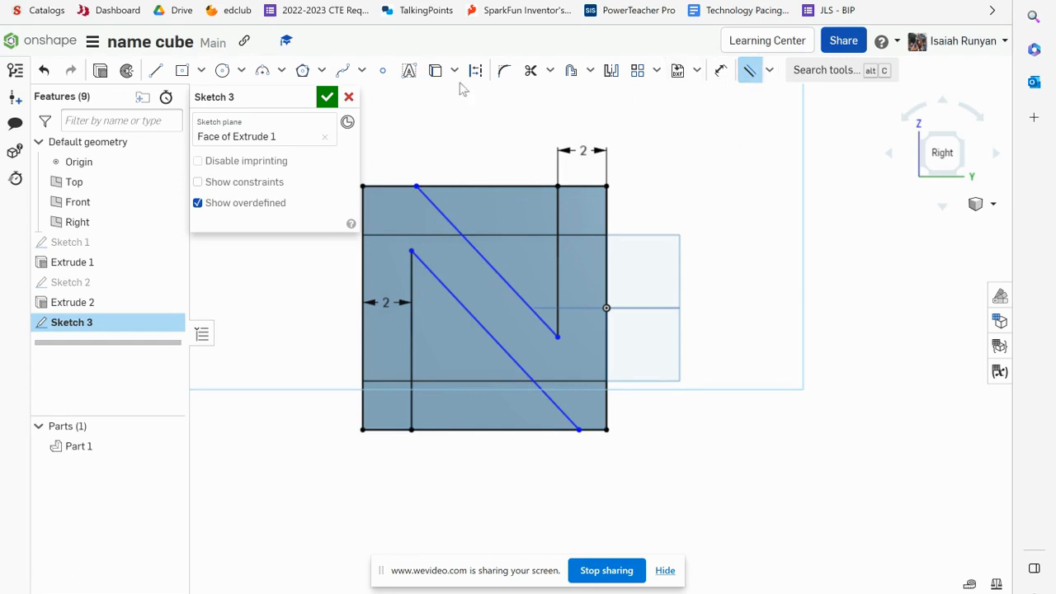
Set the distance between the two parallel diagonals to 2 in
{"action": "left_click", "coordinate": [722, 73]}
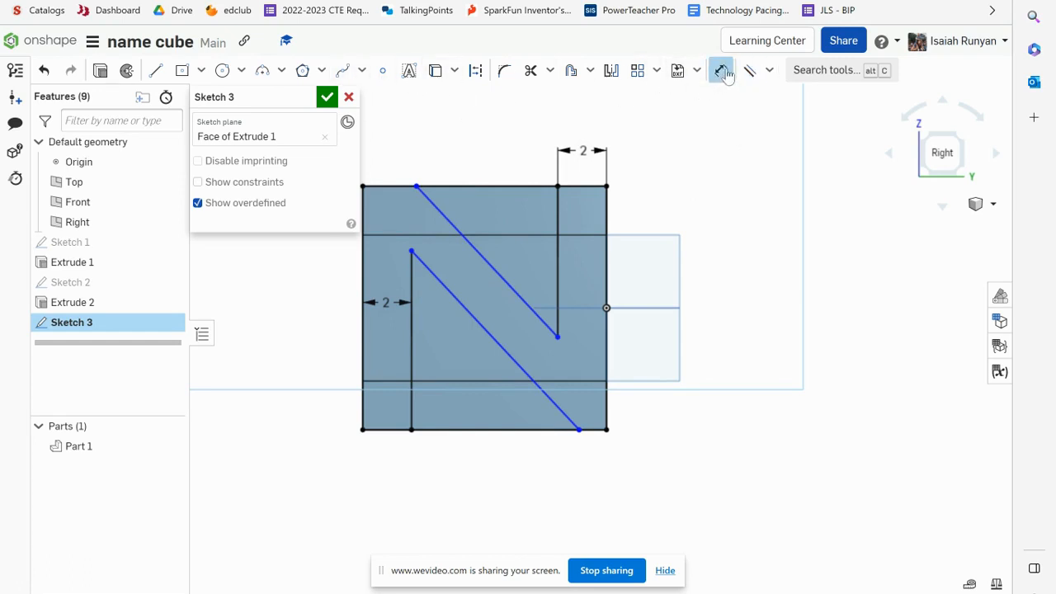
{"action": "left_click", "coordinate": [483, 326]}
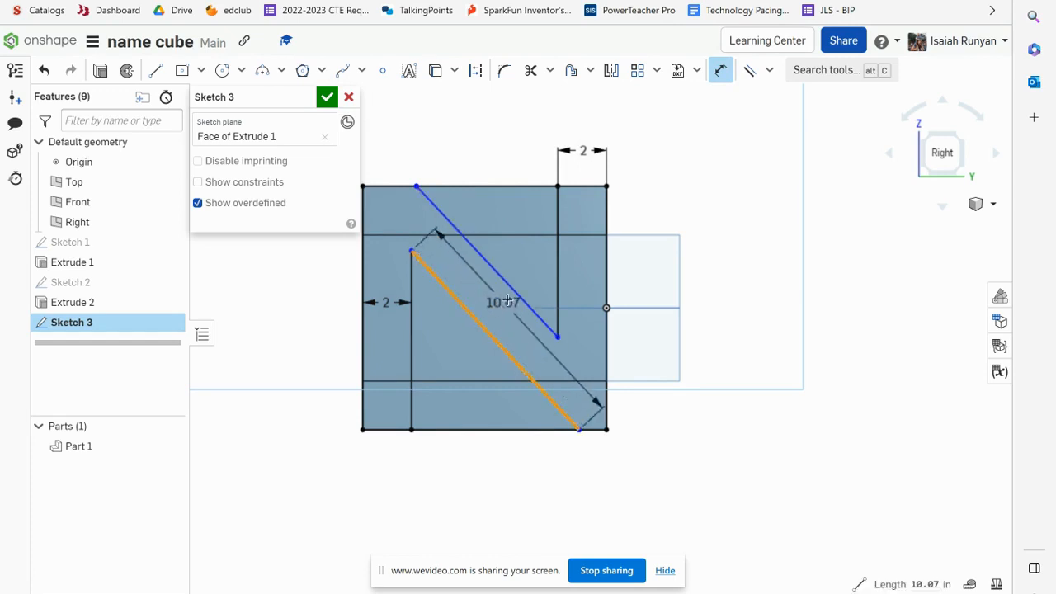
{"action": "left_click", "coordinate": [513, 290]}
{"action": "left_click", "coordinate": [490, 291]}
{"action": "type", "text": "2"}
{"action": "key", "text": "Return"}
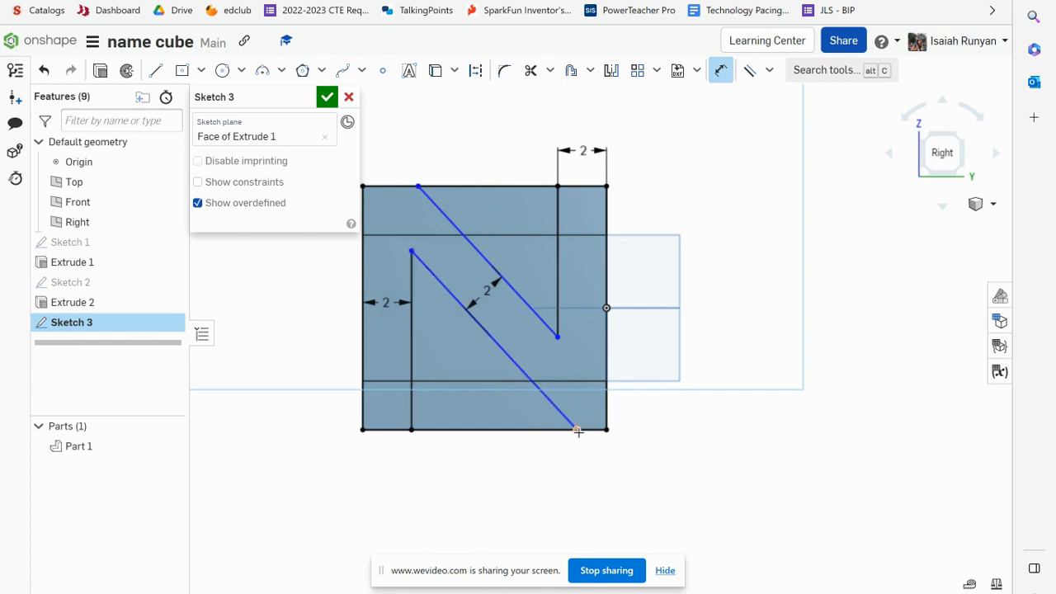
Dimension the lower diagonal's bottom end 2 in from the cube's right edge
{"action": "left_click", "coordinate": [603, 430]}
{"action": "left_click", "coordinate": [607, 463]}
{"action": "type", "text": "2"}
{"action": "key", "text": "Return"}
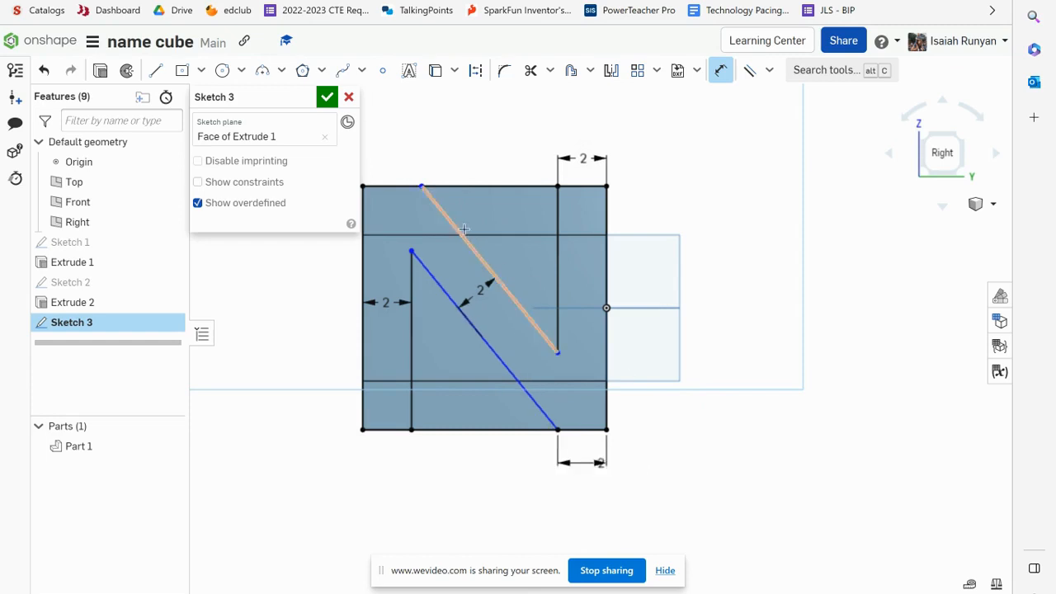
Dimension the upper diagonal's top end 2 in from the cube's top-left corner and finish the sketch
{"action": "right_click_drag", "start_coordinate": [425, 189], "coordinate": [418, 185]}
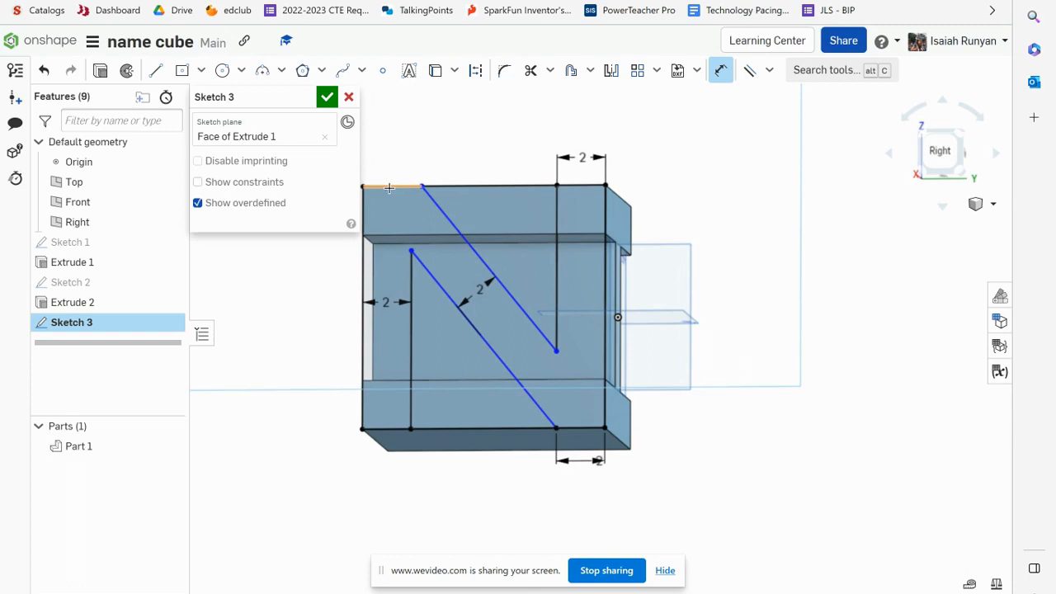
{"action": "left_click", "coordinate": [364, 186]}
{"action": "left_click", "coordinate": [422, 186]}
{"action": "left_click", "coordinate": [396, 139]}
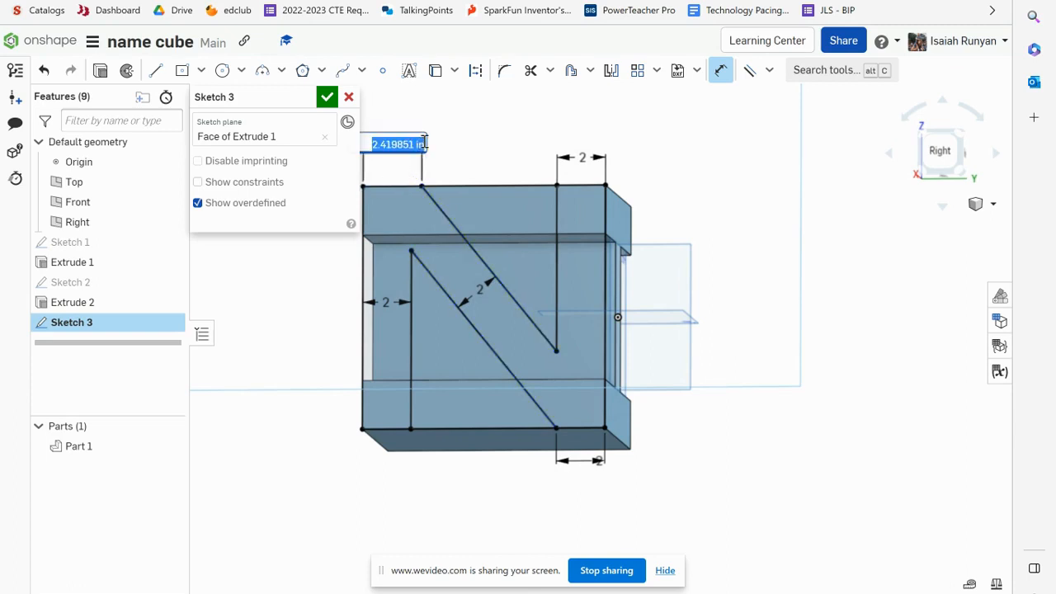
{"action": "key", "text": "Return"}
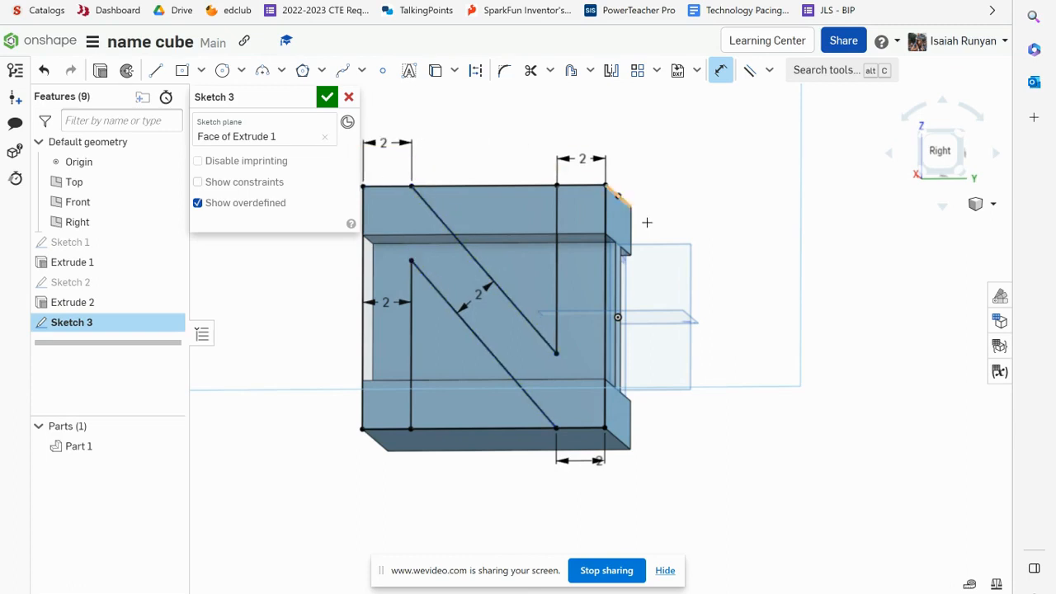
{"action": "key", "text": "n"}
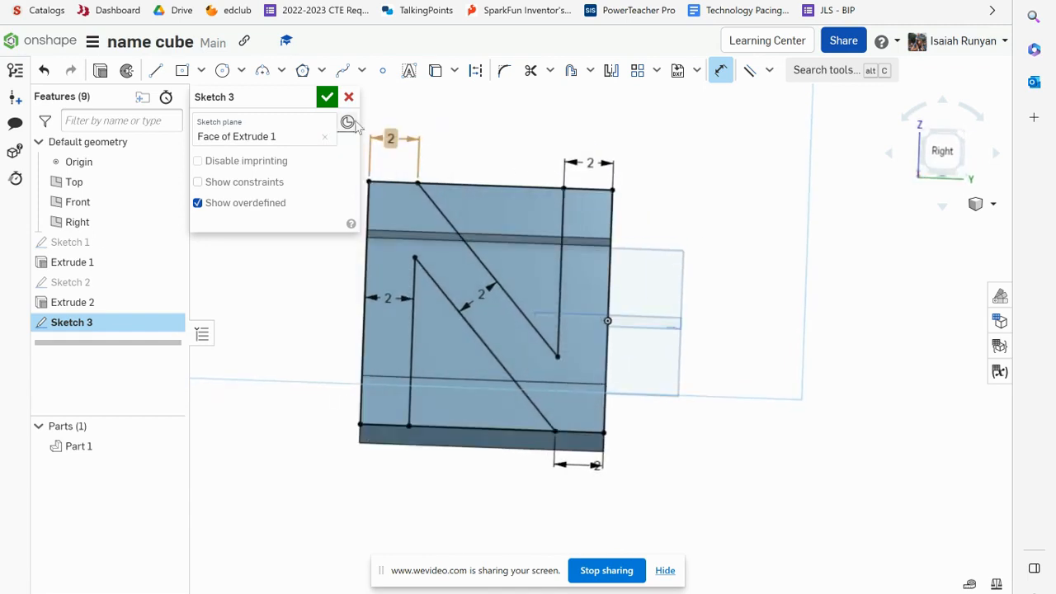
{"action": "left_click", "coordinate": [327, 96]}
Extrude-remove the three sketch regions around the N into the cube
{"action": "right_click_drag", "start_coordinate": [718, 240], "coordinate": [759, 267]}
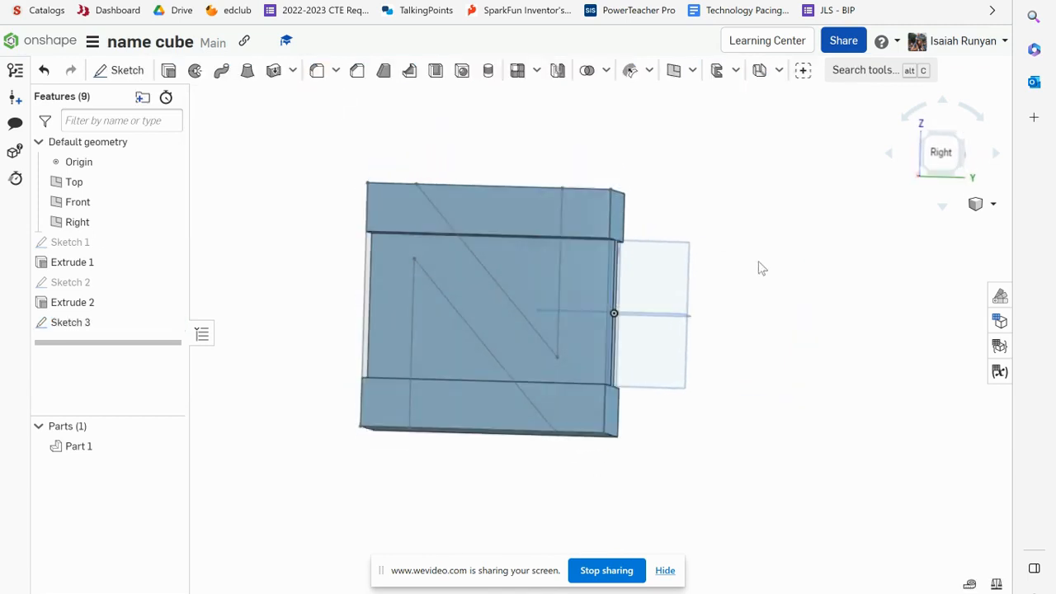
{"action": "left_click", "coordinate": [530, 219]}
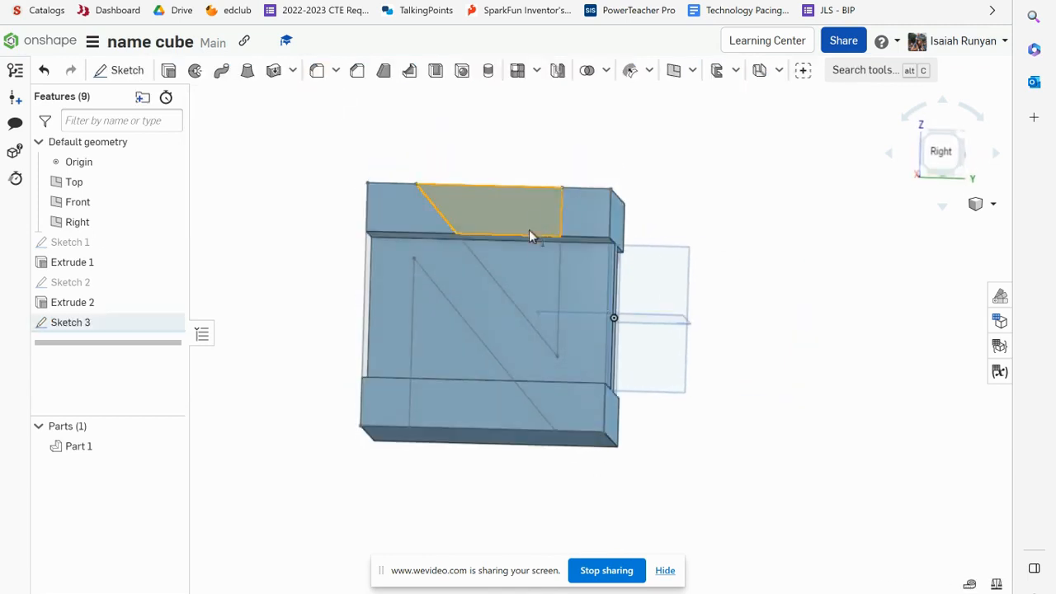
{"action": "left_click", "coordinate": [525, 269]}
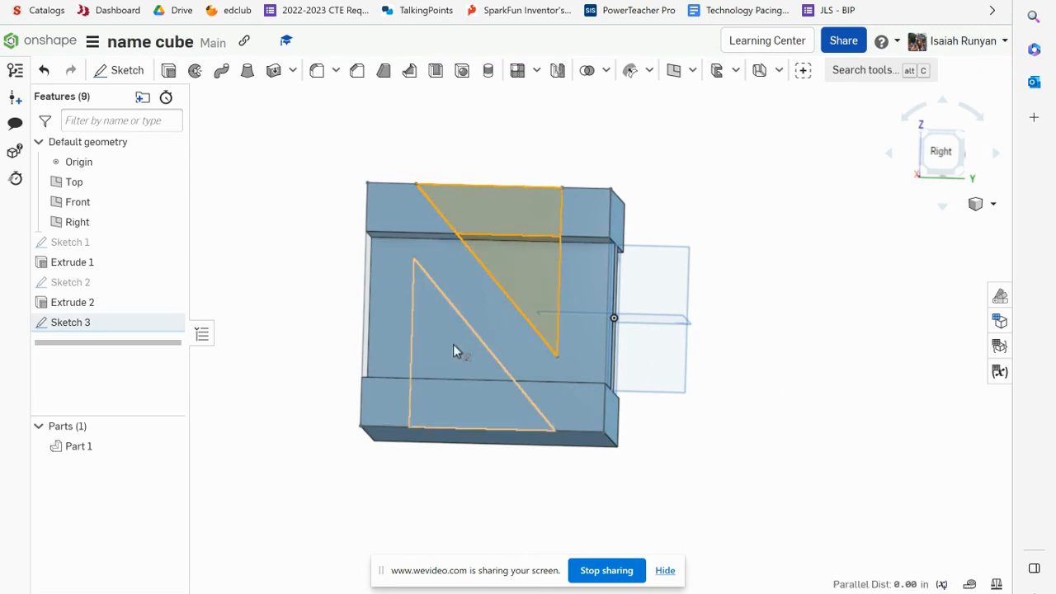
{"action": "left_click", "coordinate": [941, 153]}
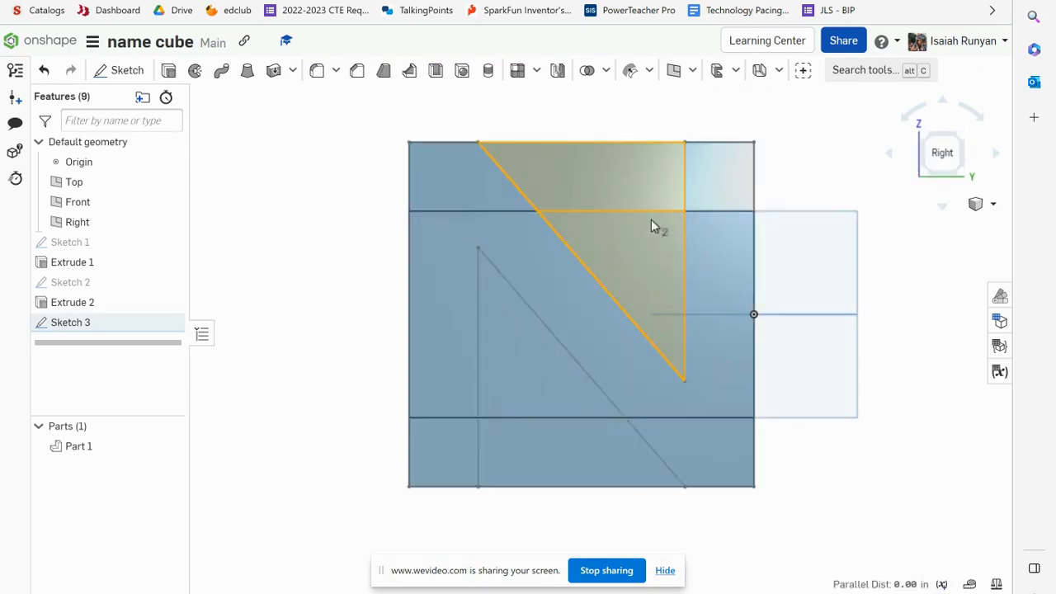
{"action": "scroll", "coordinate": [651, 220], "scroll_direction": "down", "scroll_amount": 2}
{"action": "left_click", "coordinate": [557, 330]}
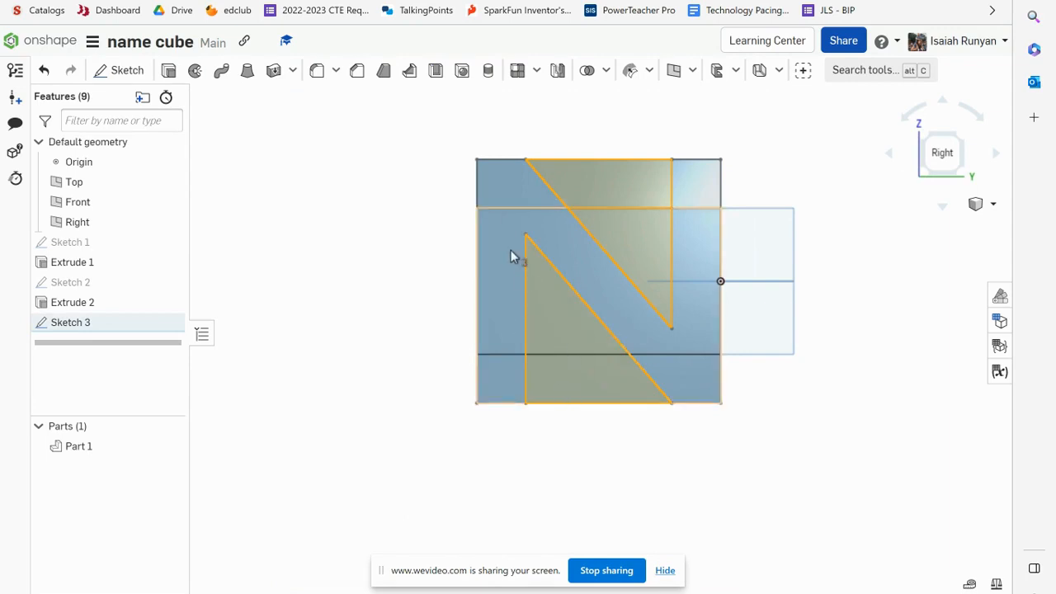
{"action": "left_click", "coordinate": [165, 71]}
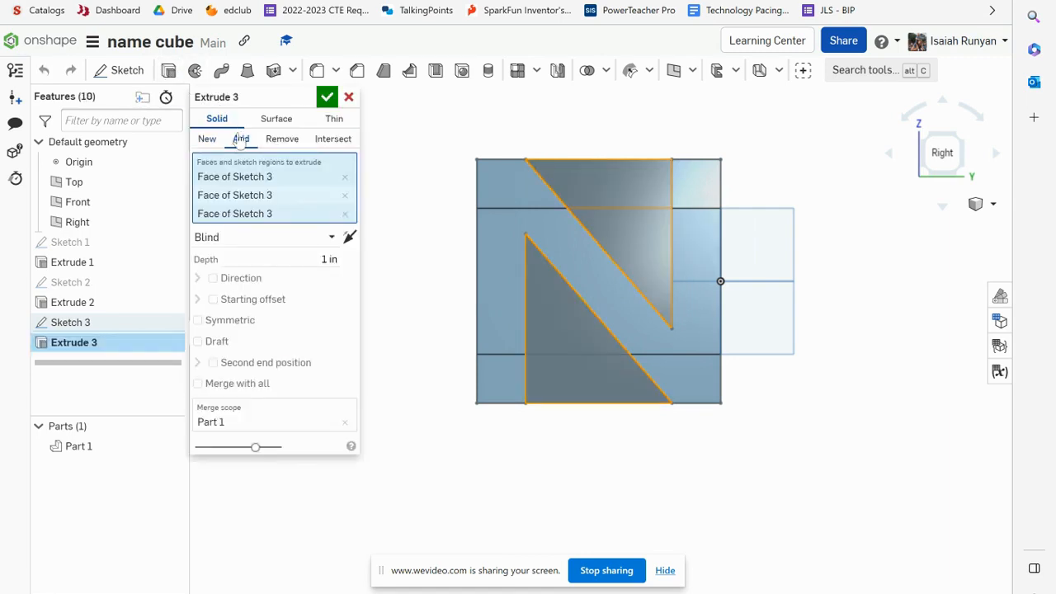
{"action": "left_click", "coordinate": [282, 139]}
{"action": "right_click_drag", "start_coordinate": [580, 302], "coordinate": [524, 316]}
{"action": "left_click_drag", "start_coordinate": [626, 185], "coordinate": [934, 131]}
{"action": "left_click", "coordinate": [331, 99]}
Orbit around the part to inspect the I and N cuts from several views
{"action": "right_click_drag", "start_coordinate": [391, 179], "coordinate": [850, 183]}
{"action": "right_click", "coordinate": [923, 151]}
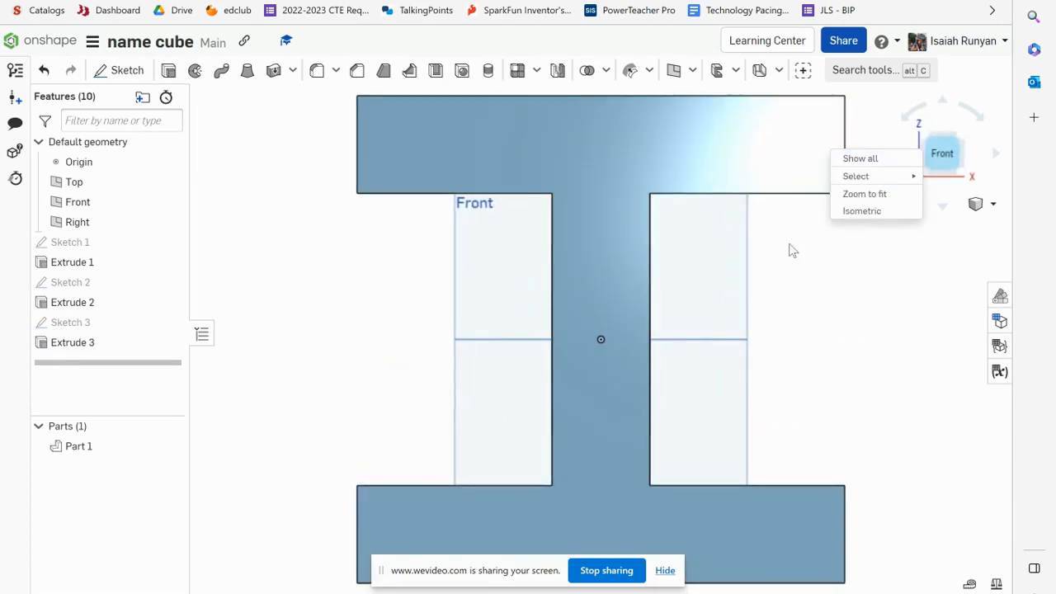
{"action": "left_click", "coordinate": [947, 144]}
{"action": "left_click_drag", "start_coordinate": [937, 150], "coordinate": [920, 155]}
{"action": "right_click_drag", "start_coordinate": [920, 154], "coordinate": [909, 155]}
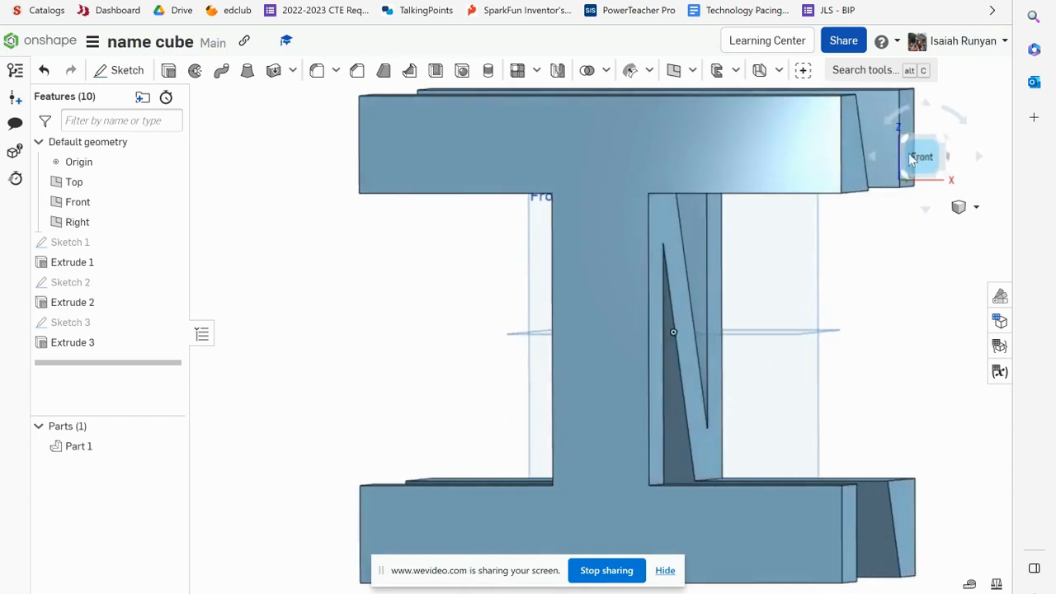
{"action": "left_click_drag", "start_coordinate": [911, 159], "coordinate": [943, 156]}
{"action": "left_click", "coordinate": [943, 157]}
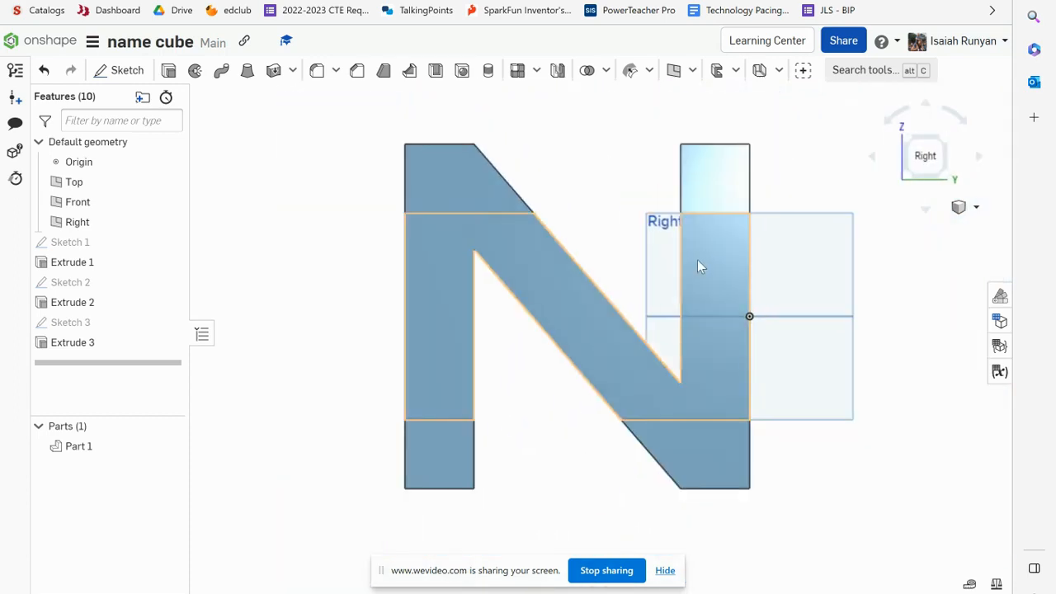
{"action": "mouse_move", "coordinate": [453, 228]}
{"action": "right_mouse_down"}
{"action": "mouse_move", "coordinate": [347, 267]}
{"action": "mouse_move", "coordinate": [369, 287]}
{"action": "mouse_move", "coordinate": [413, 288]}
{"action": "right_mouse_up"}
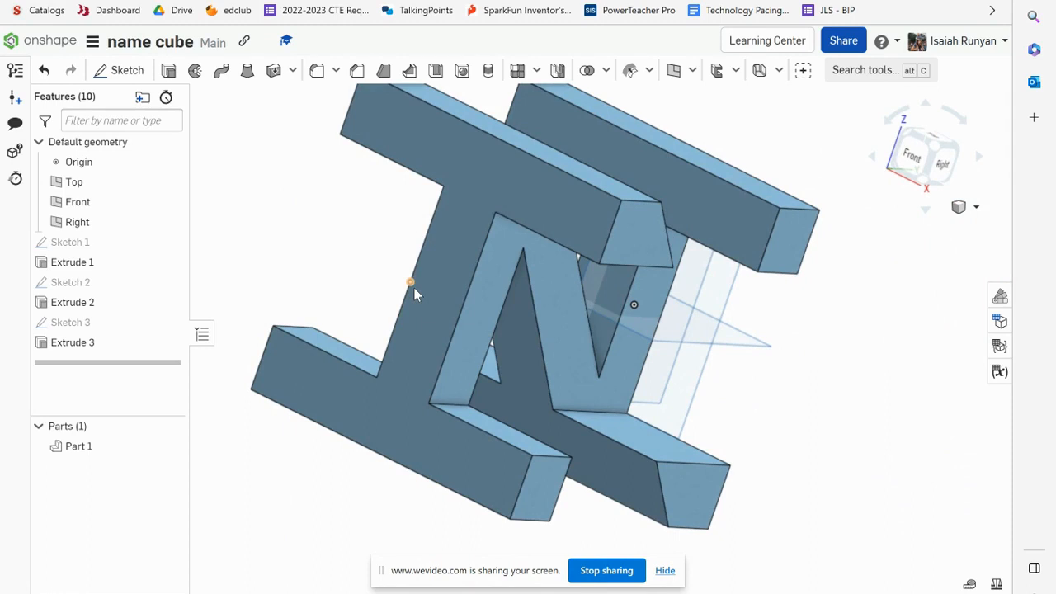
{"action": "scroll", "coordinate": [414, 287], "scroll_direction": "down", "scroll_amount": 2}
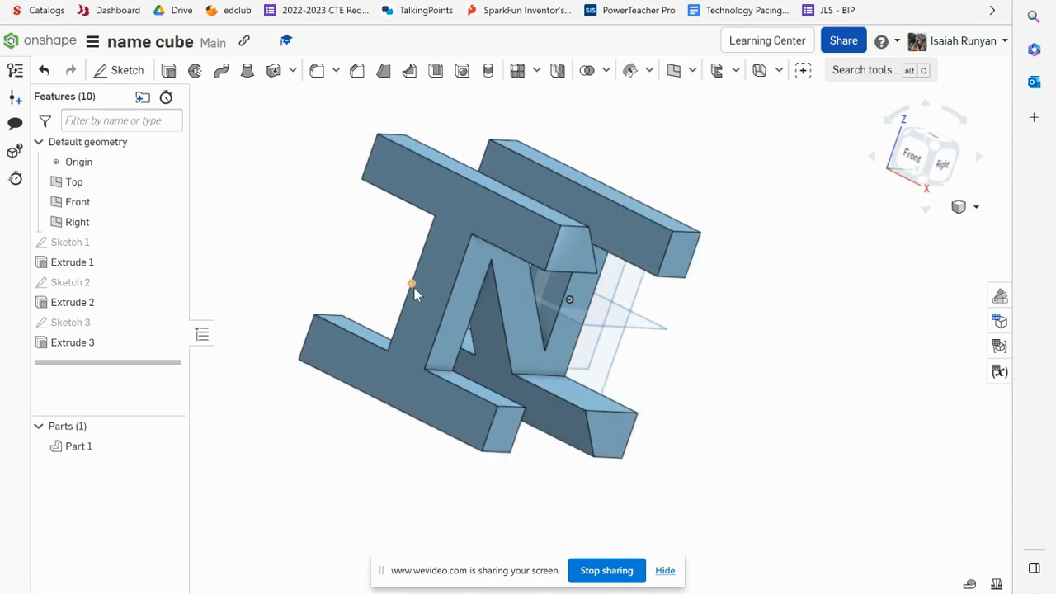